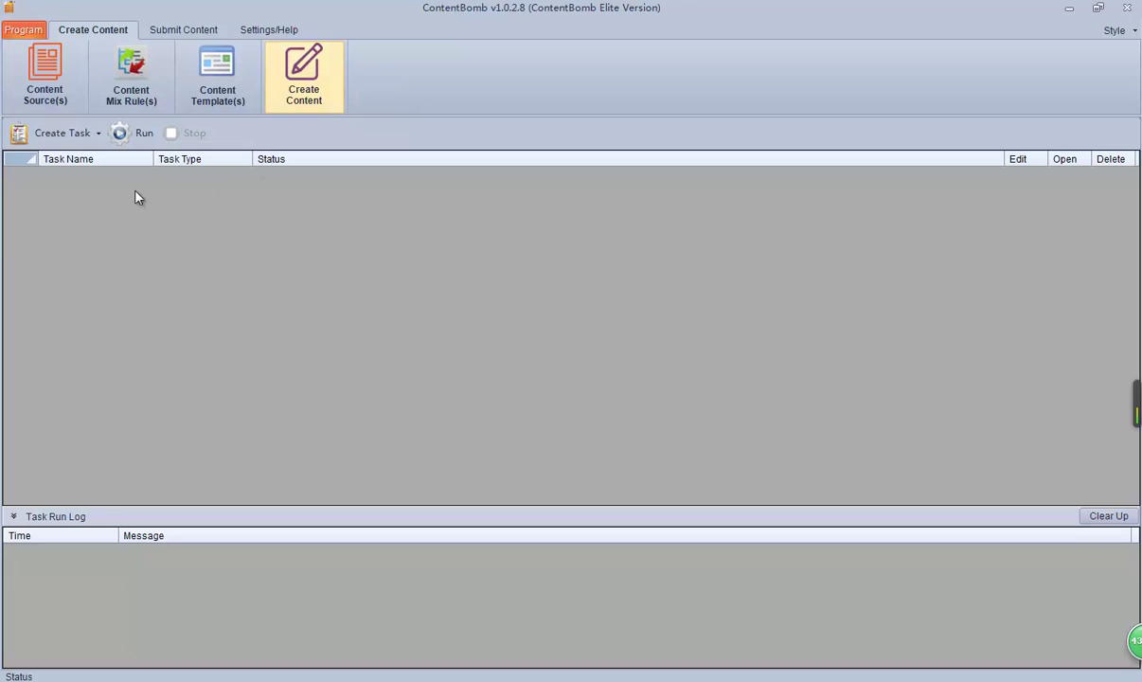
Step: Show ContentBomb's Create Task type list, then close it without choosing a type
click(58, 136)
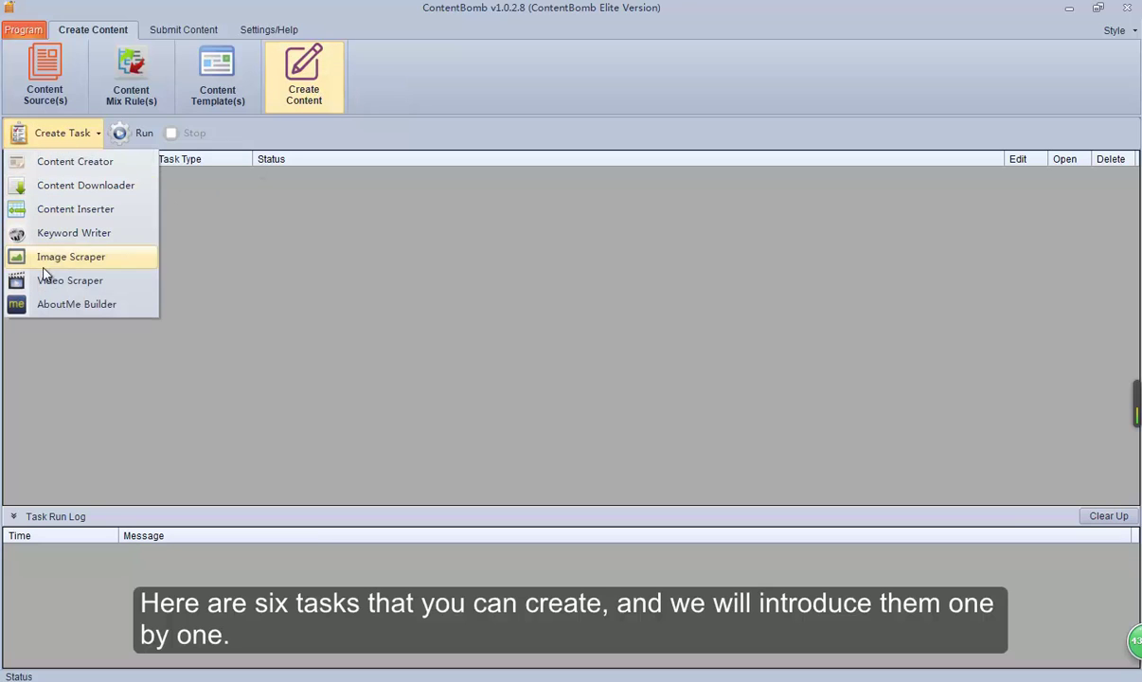
click(71, 137)
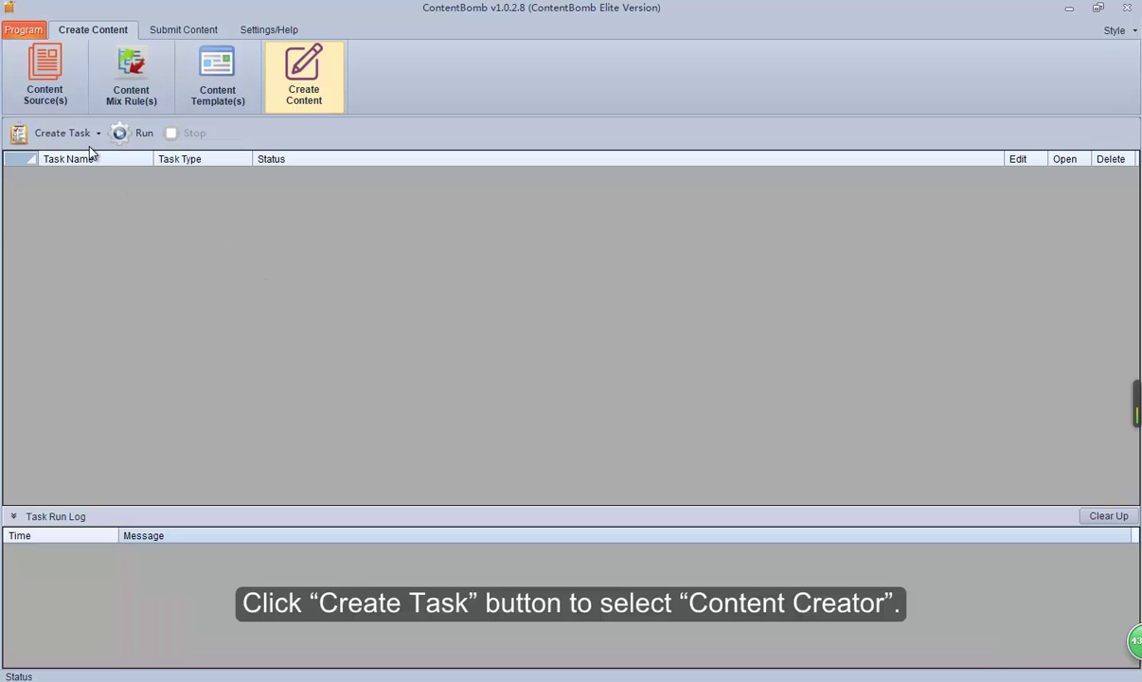
Step: Start a new Content Creator task with the z output template and advance to Other Settings
click(66, 133)
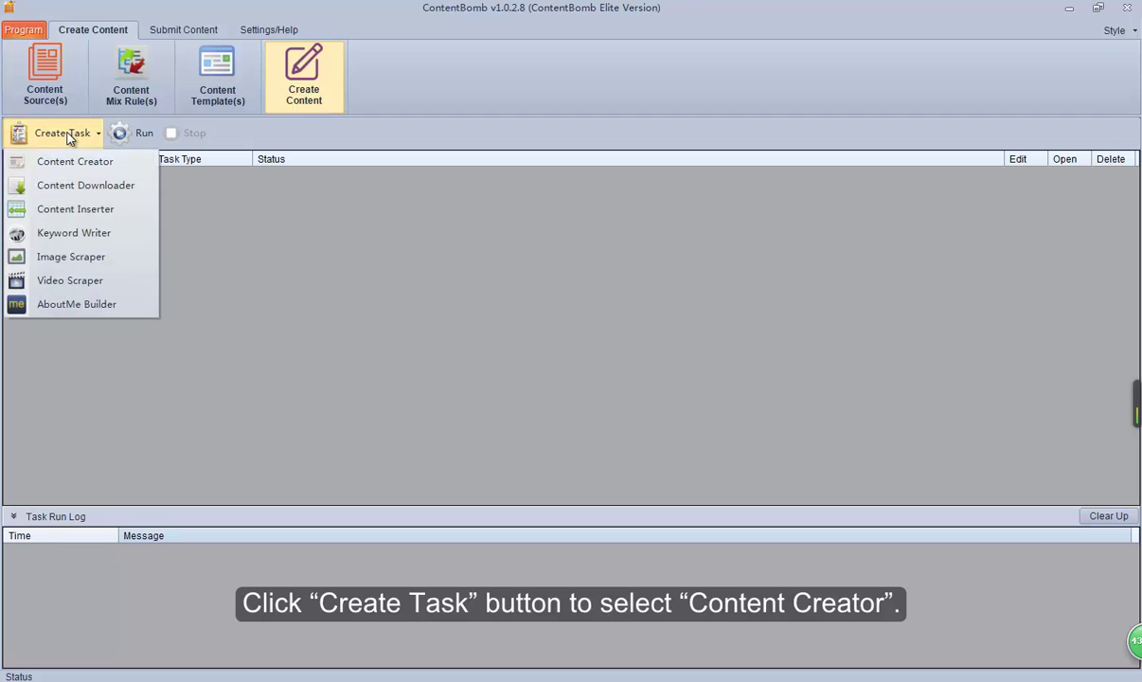
click(80, 166)
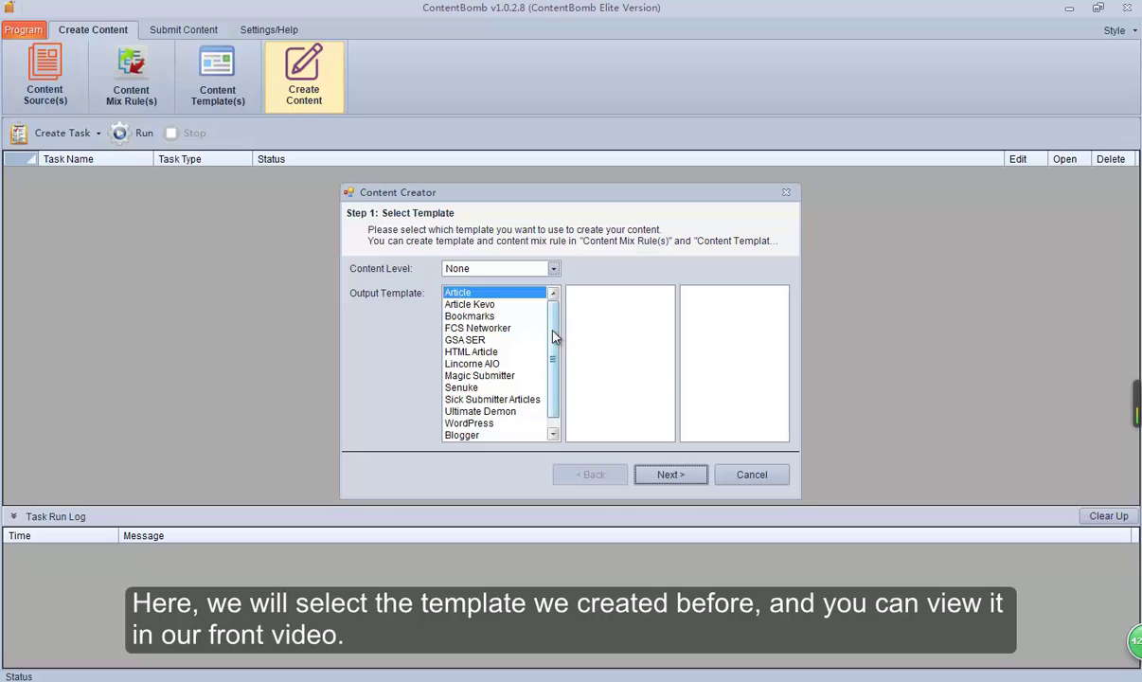
scroll(554, 335, down, 1)
click(451, 435)
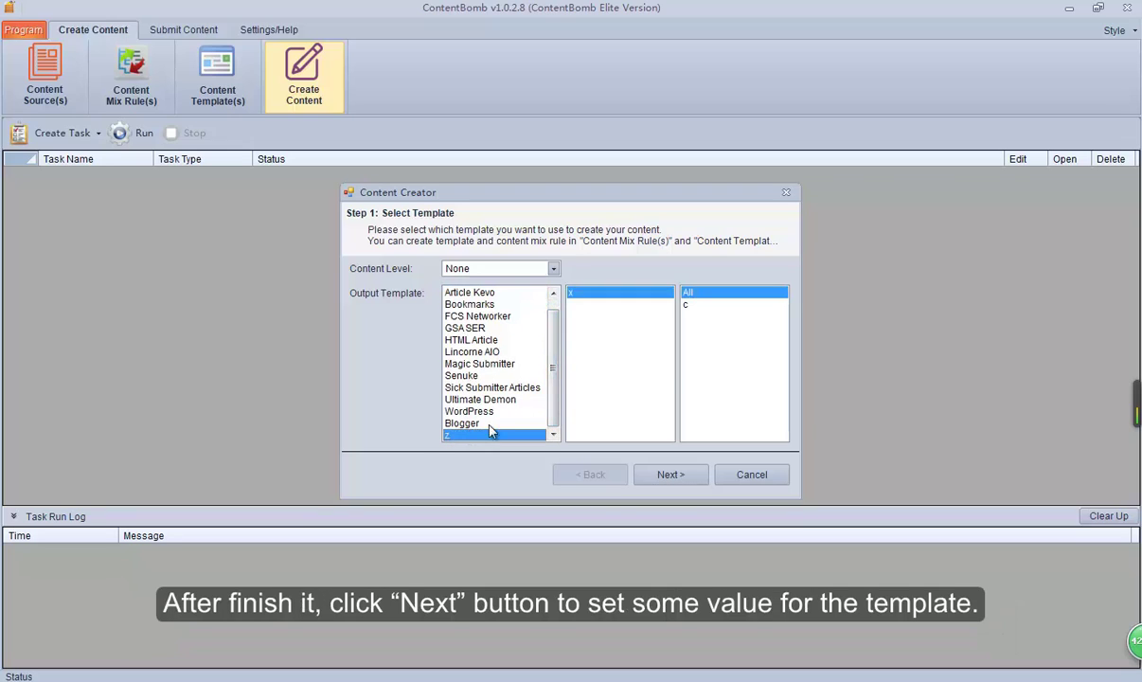
click(675, 474)
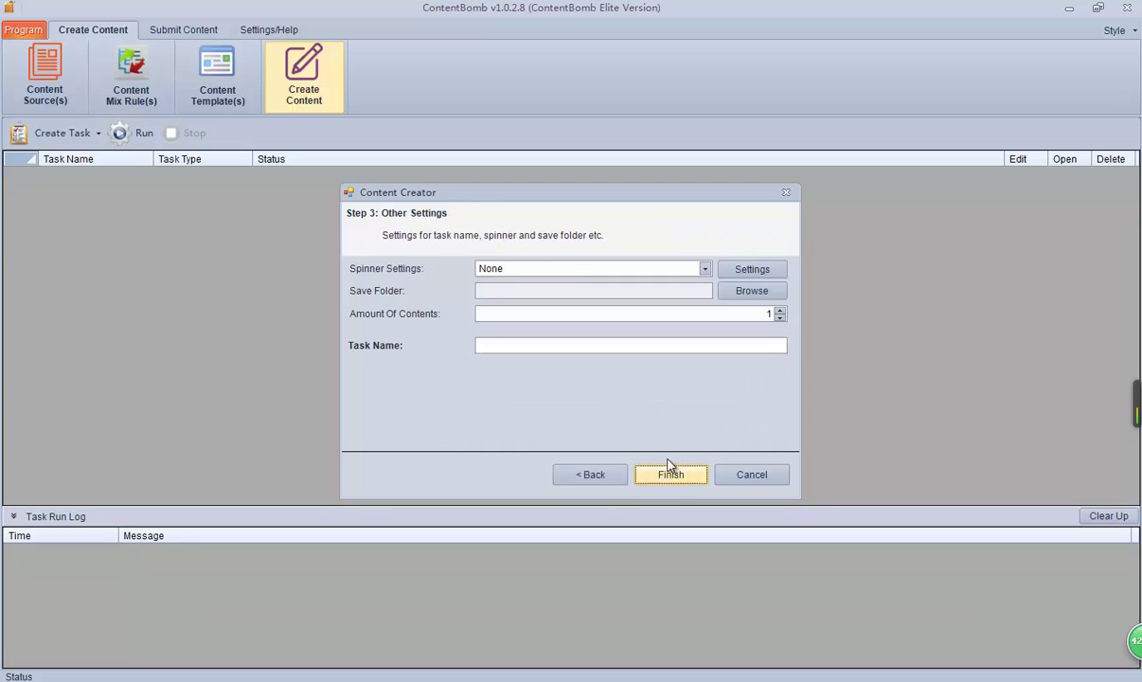
click(593, 474)
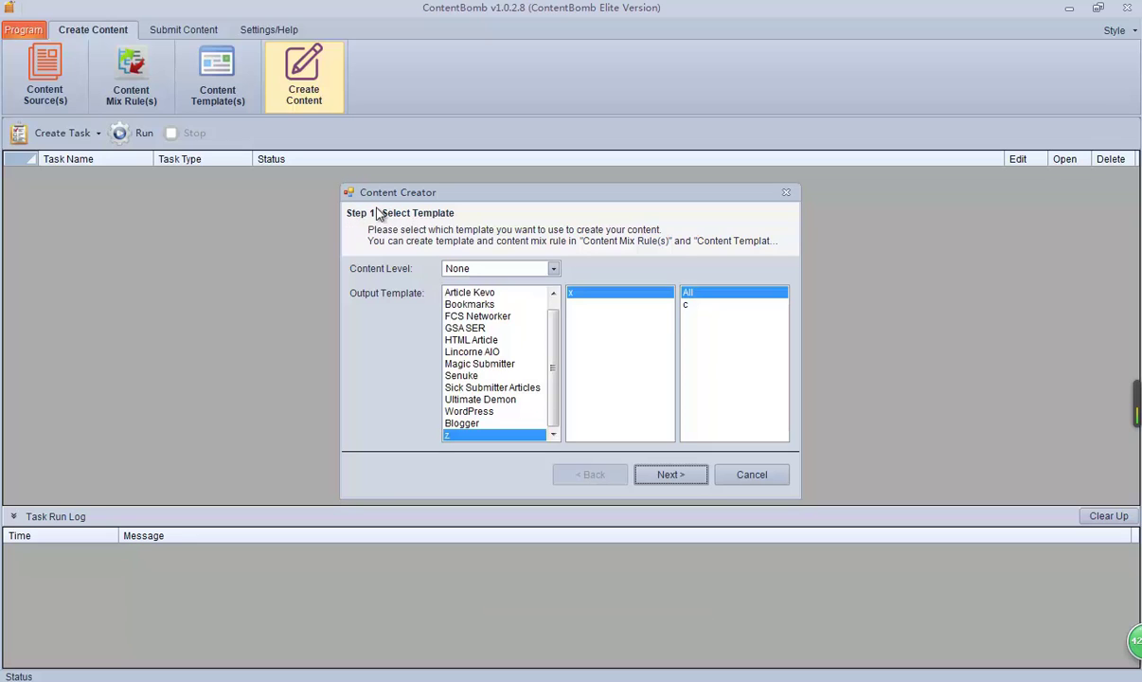
click(670, 474)
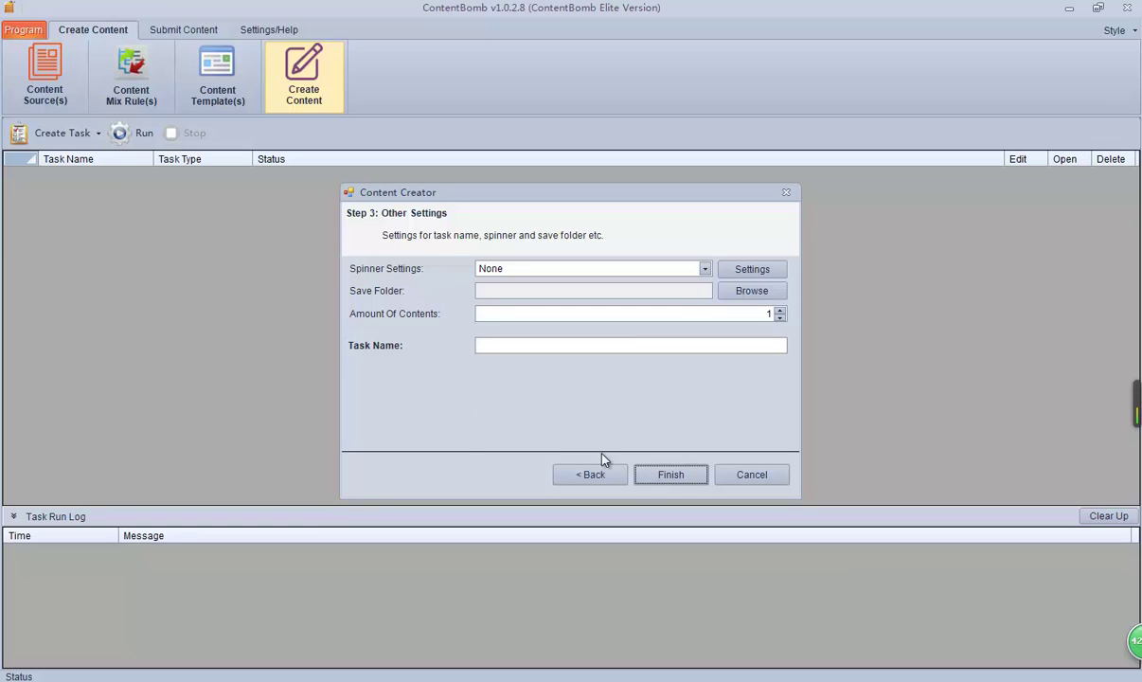
Step: Preview the Article Kevo template's settings, then reselect template z and return to Step 3
click(586, 475)
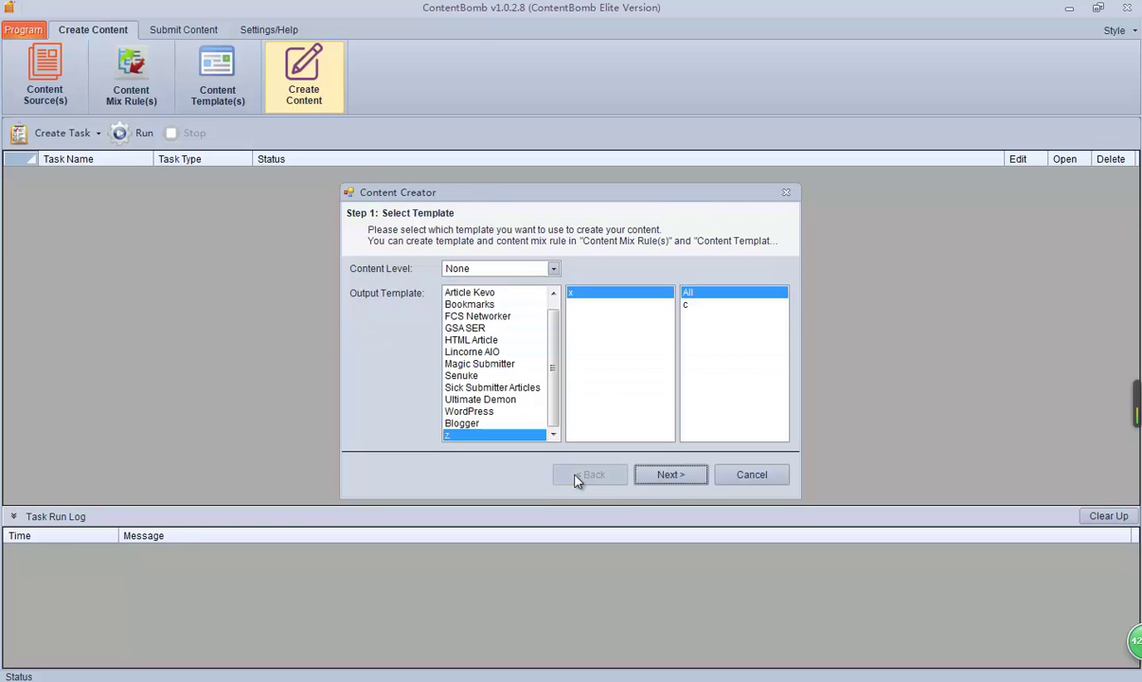
click(489, 296)
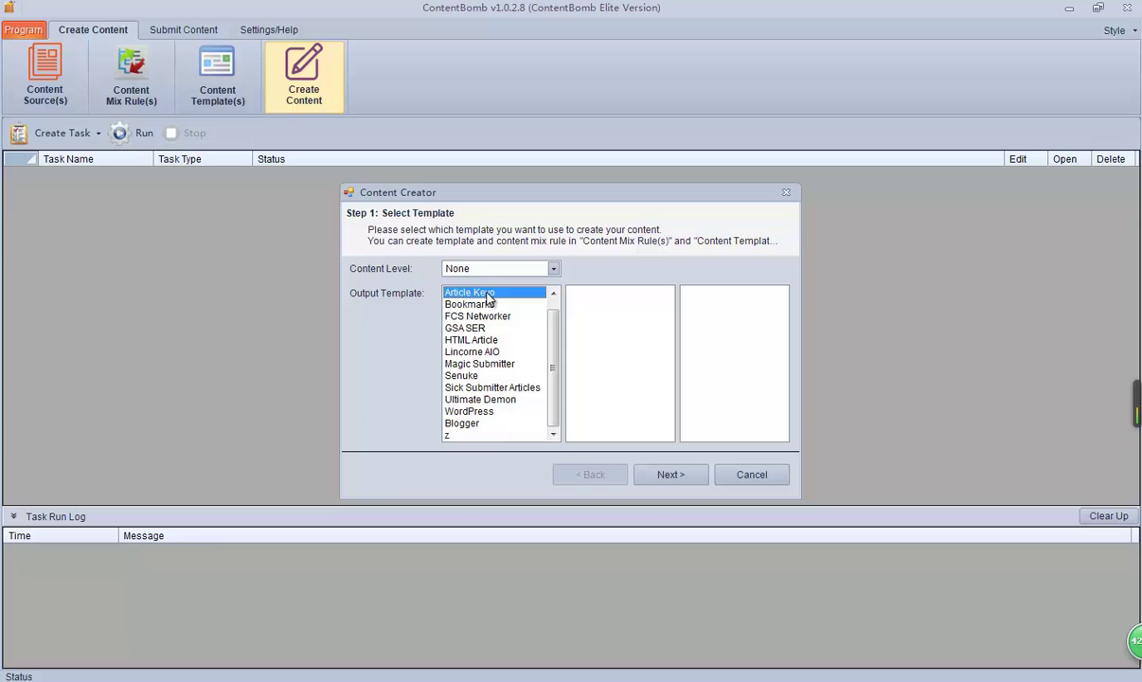
click(674, 475)
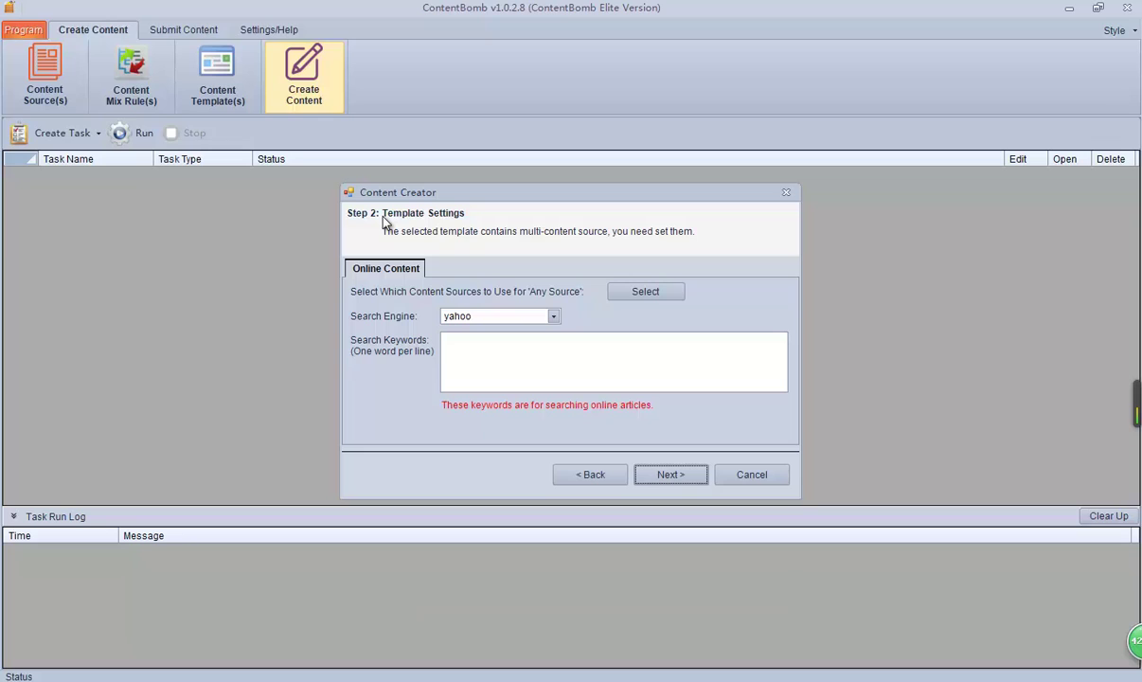
click(593, 475)
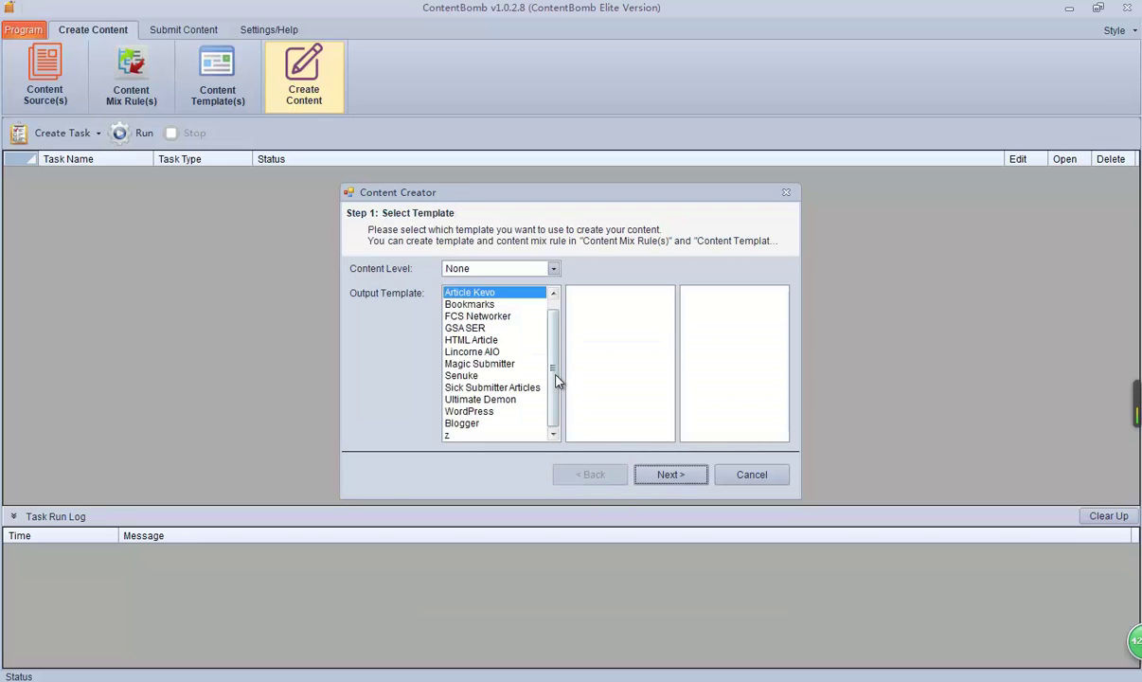
click(459, 434)
click(670, 474)
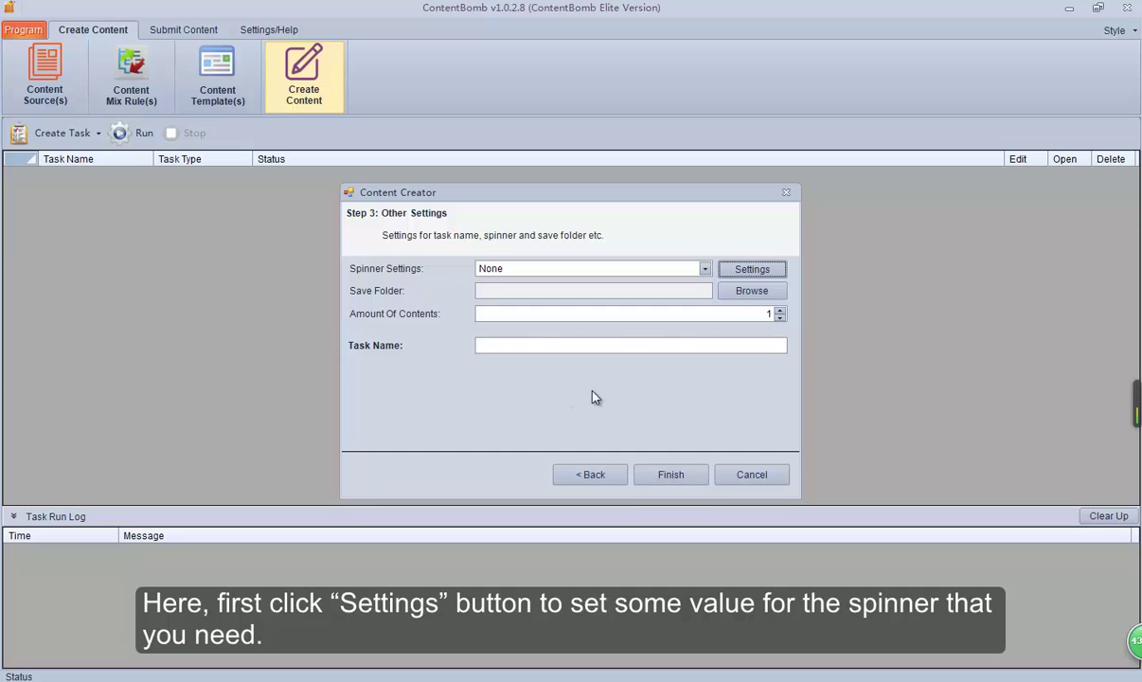
Step: Open the Spinner Settings and view WhiteHatBox's Content Softwares list showing X-Spinner v3.4
click(743, 270)
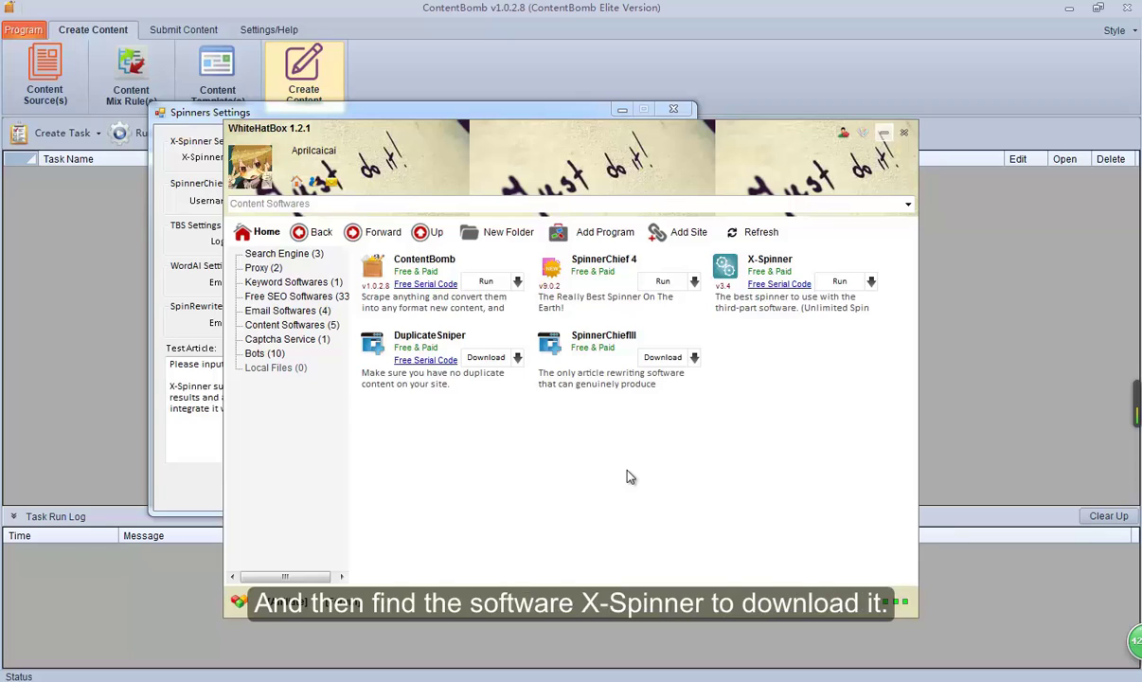
mouse_move(750, 270)
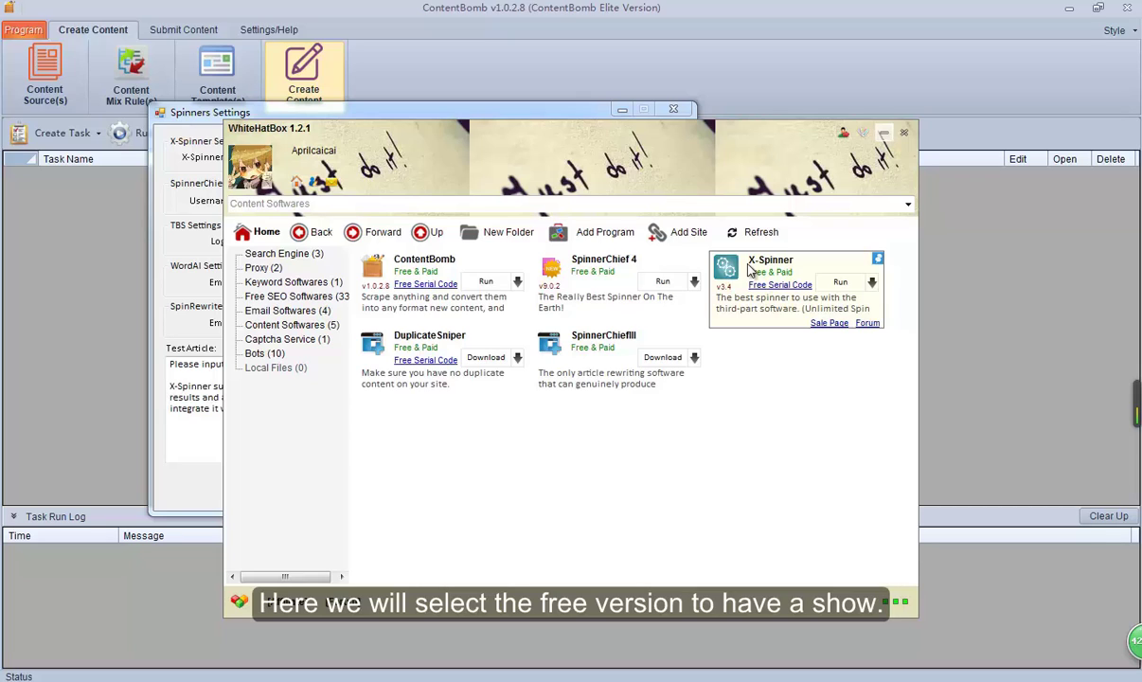
Step: Launch X-Spinner and copy its Free Serial Code
click(829, 282)
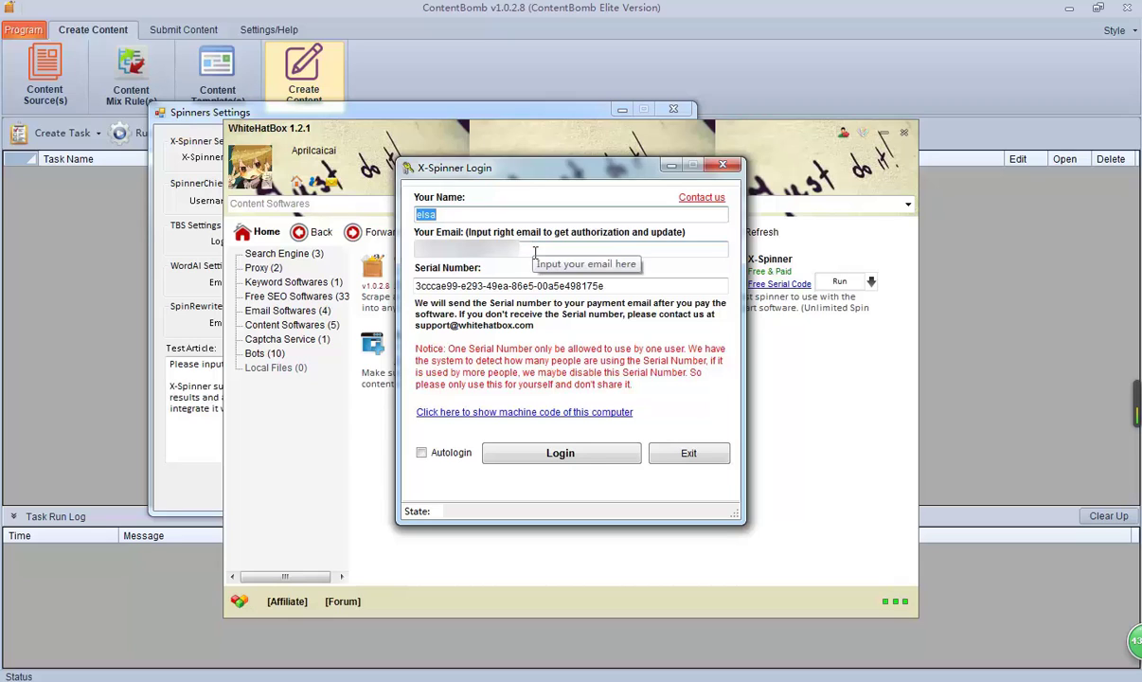
click(606, 285)
drag(608, 286, 388, 285)
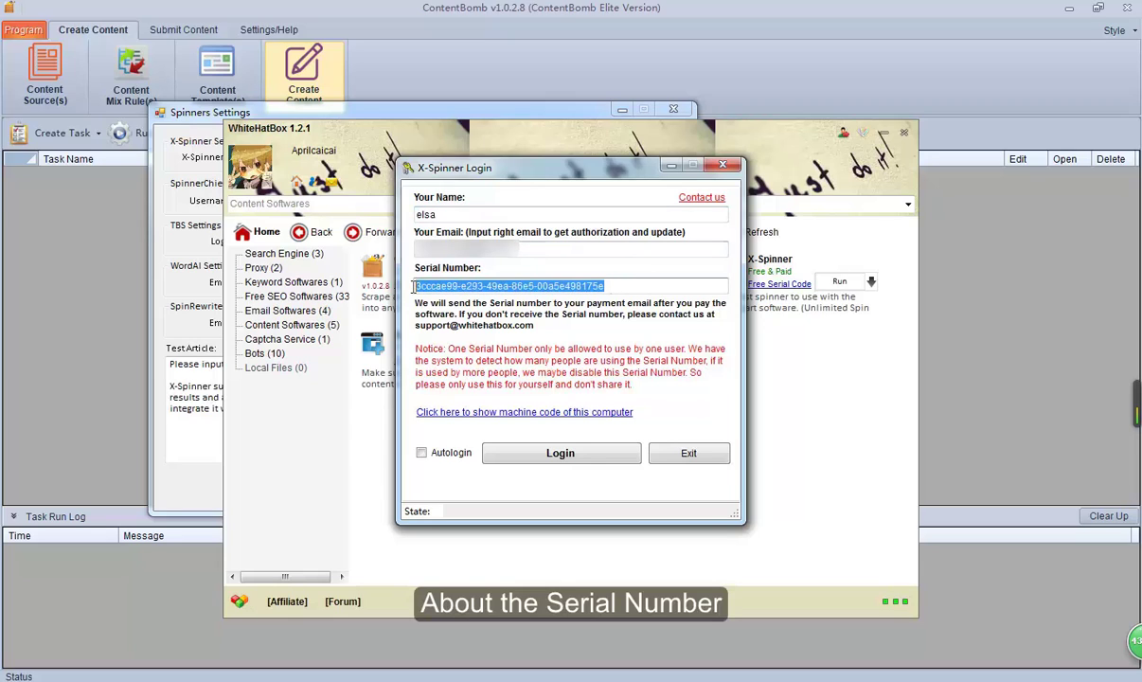
click(622, 290)
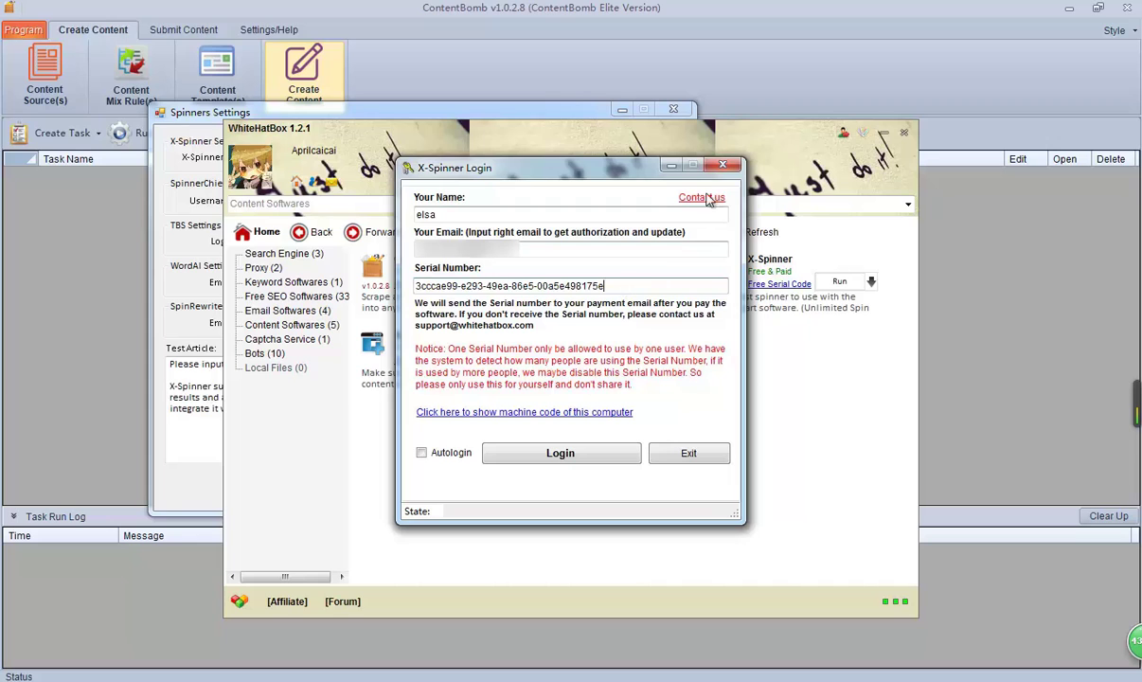
click(723, 165)
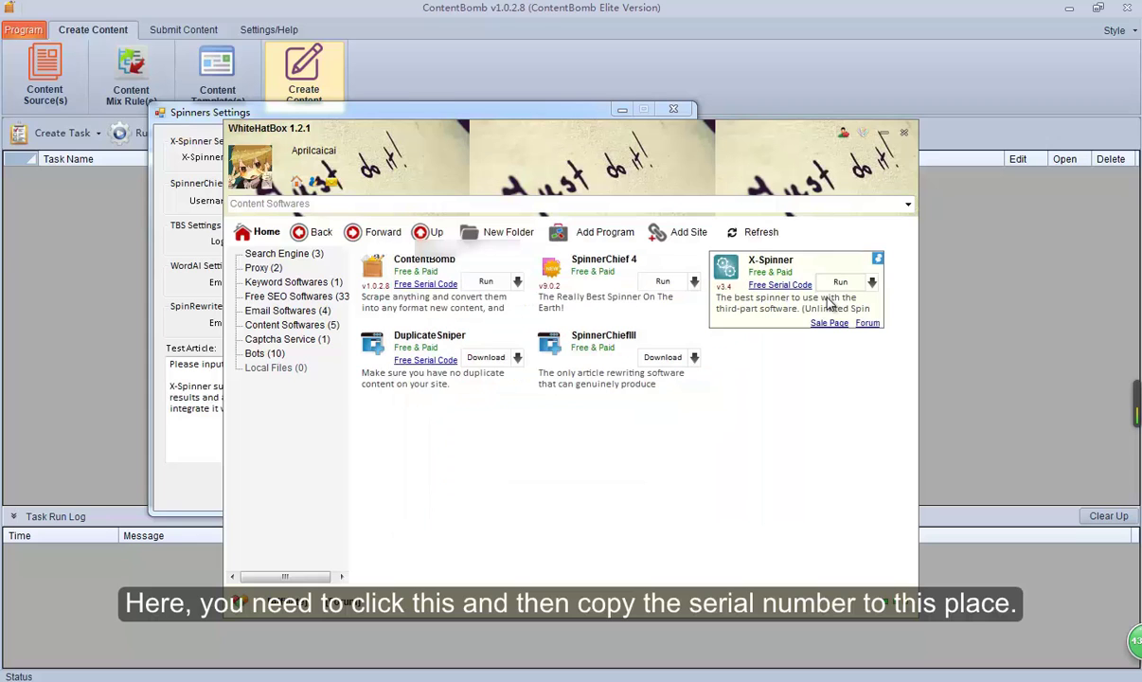
click(774, 285)
click(267, 98)
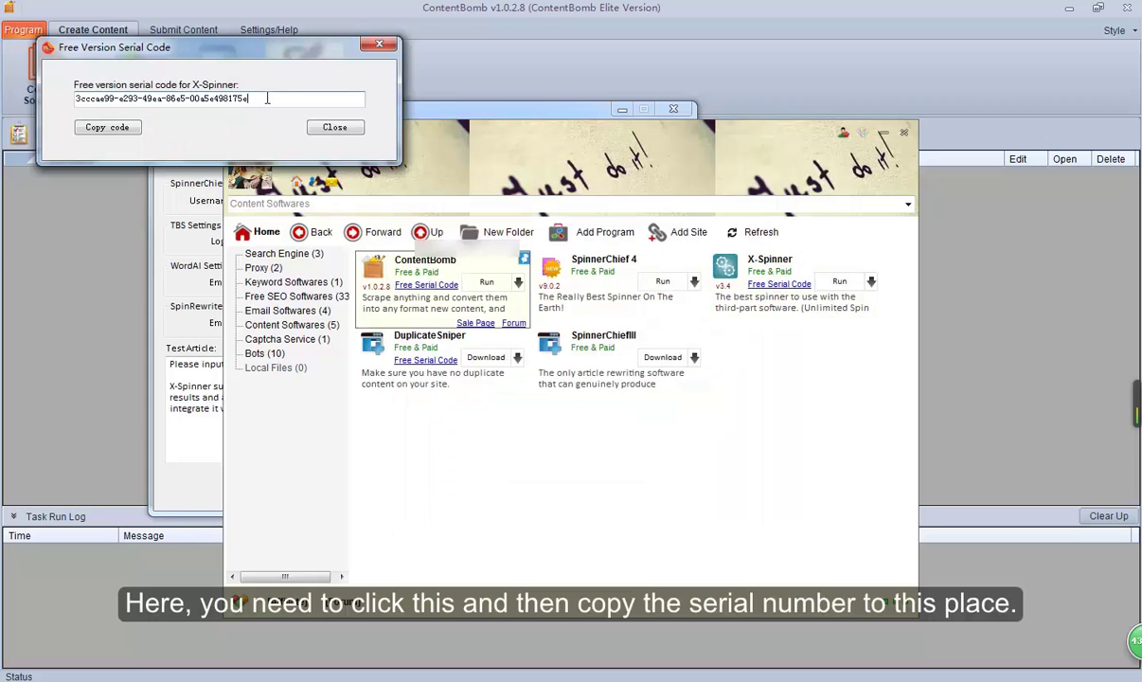
double_click(203, 99)
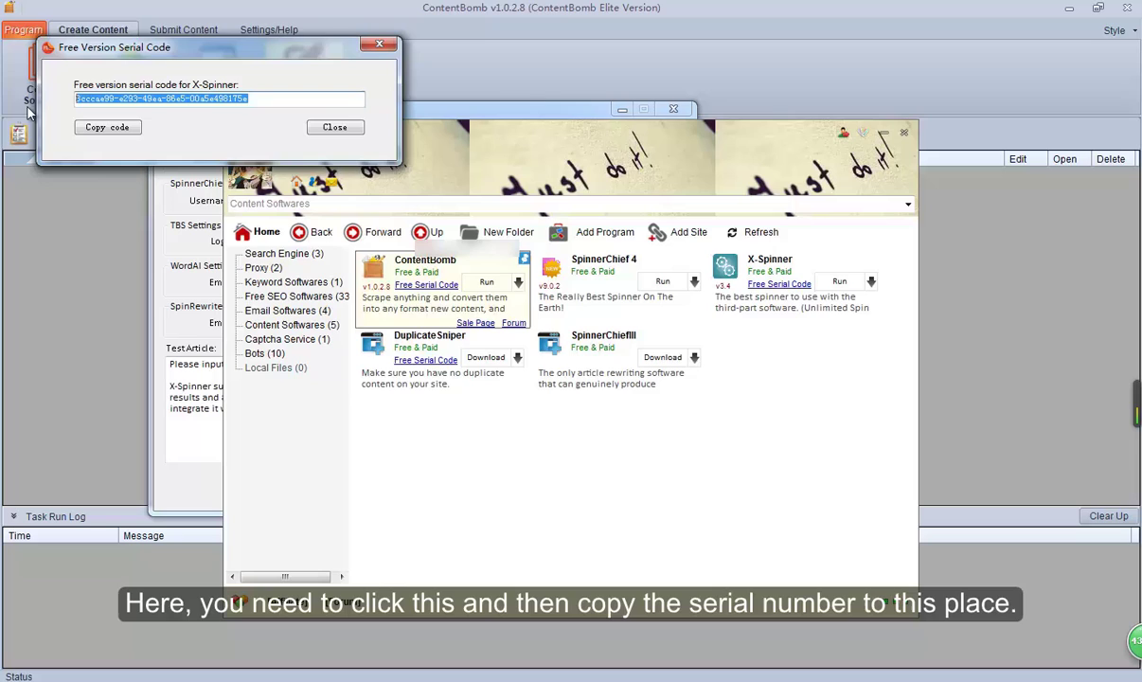
click(379, 44)
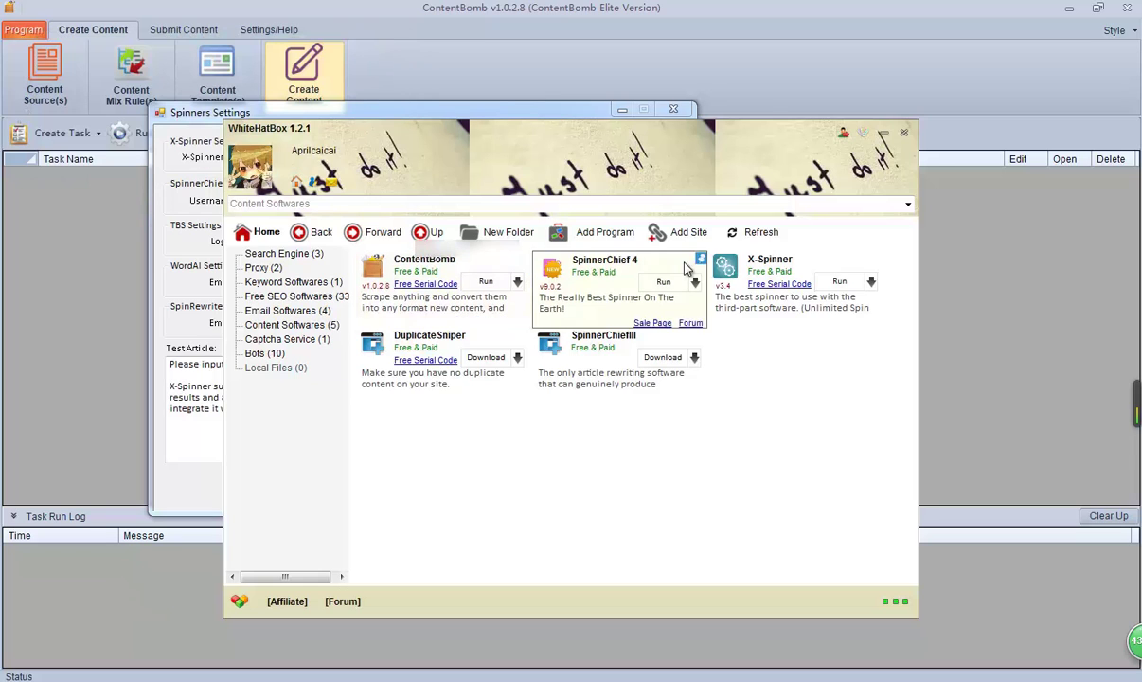
Step: Relaunch X-Spinner, enter the free serial code as the serial number, and log in
click(833, 288)
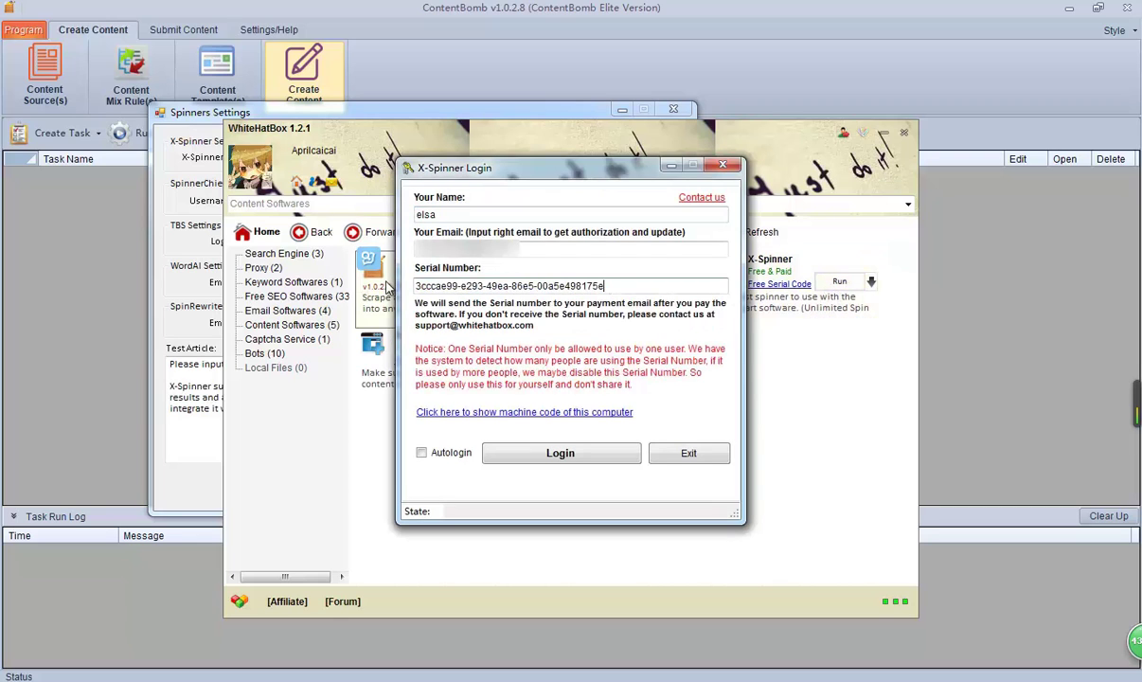
click(487, 289)
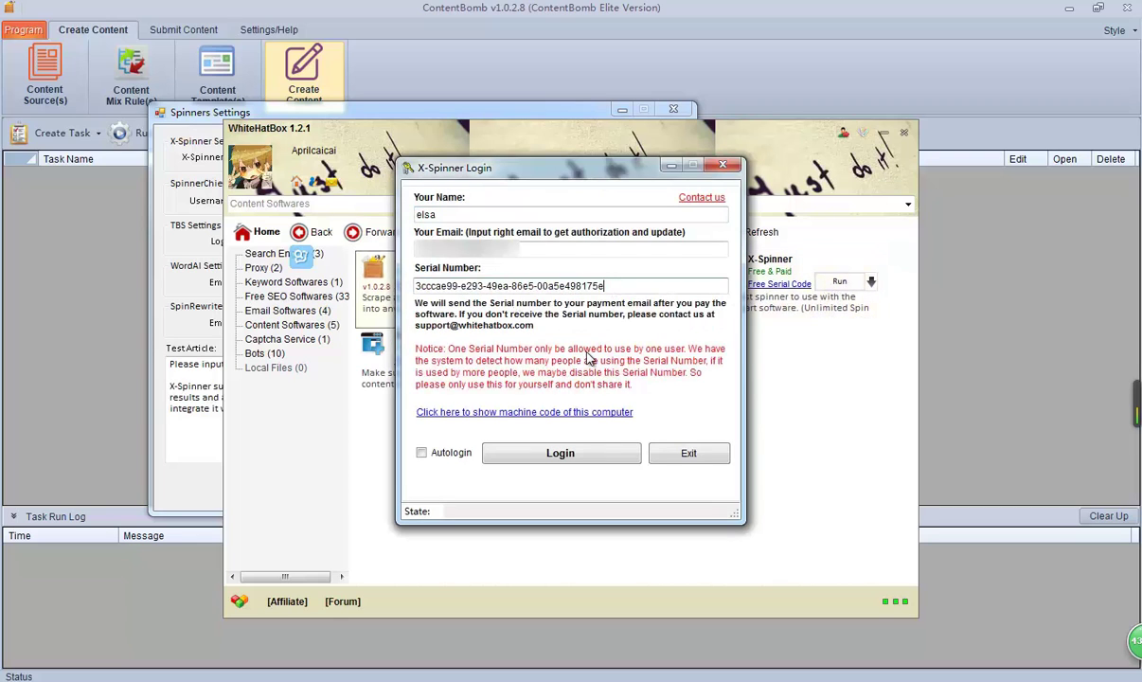
click(560, 454)
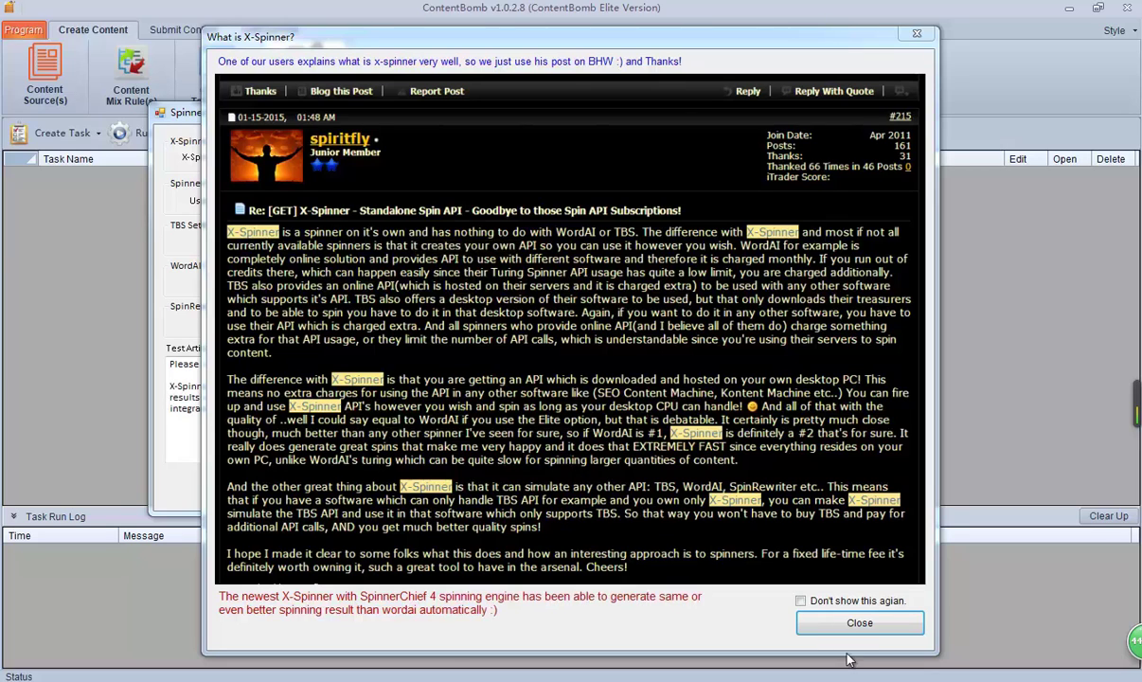
Step: Load the English cloud thesaurus in X-Spinner and enter the main program
click(857, 623)
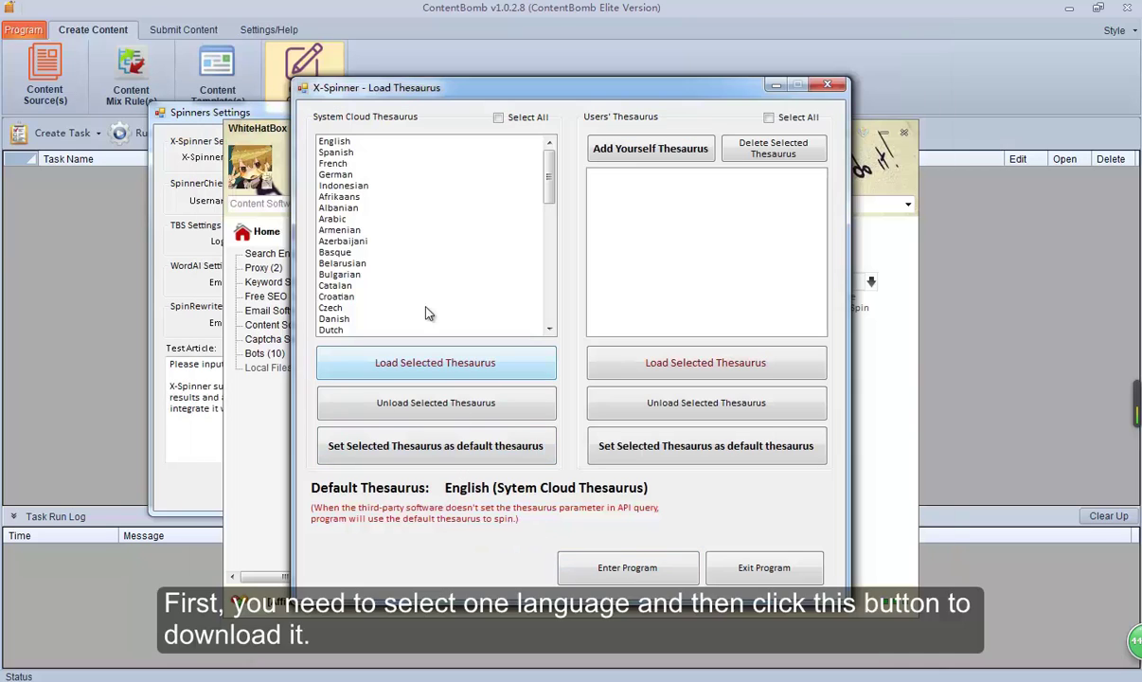
click(365, 143)
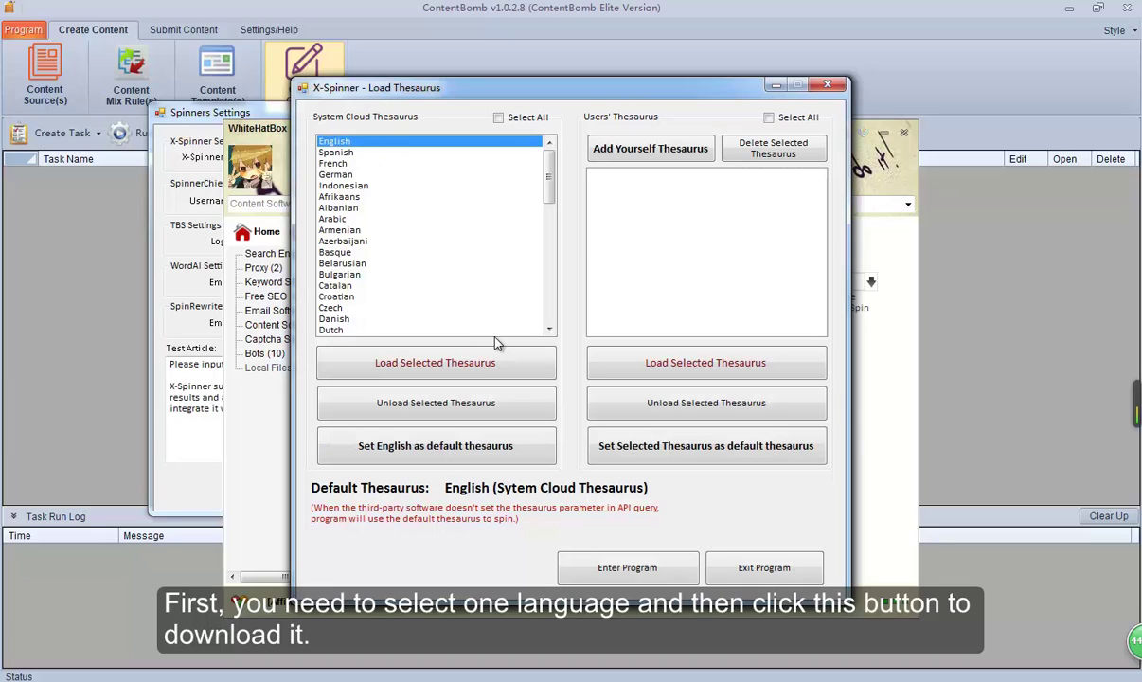
click(428, 363)
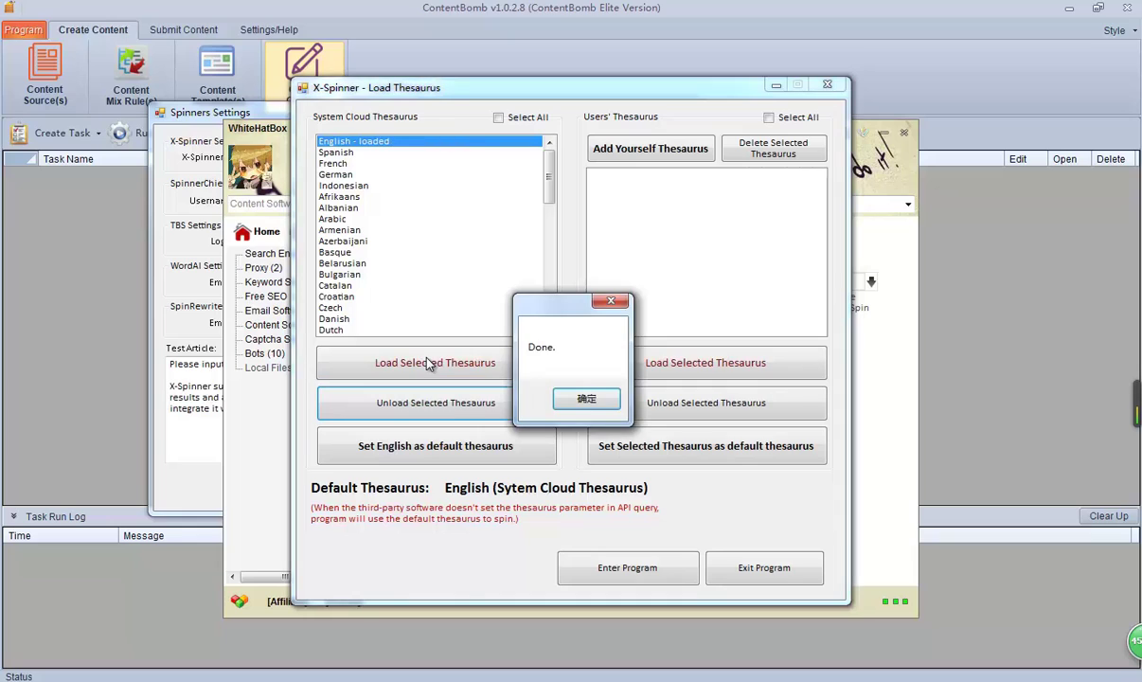
click(571, 404)
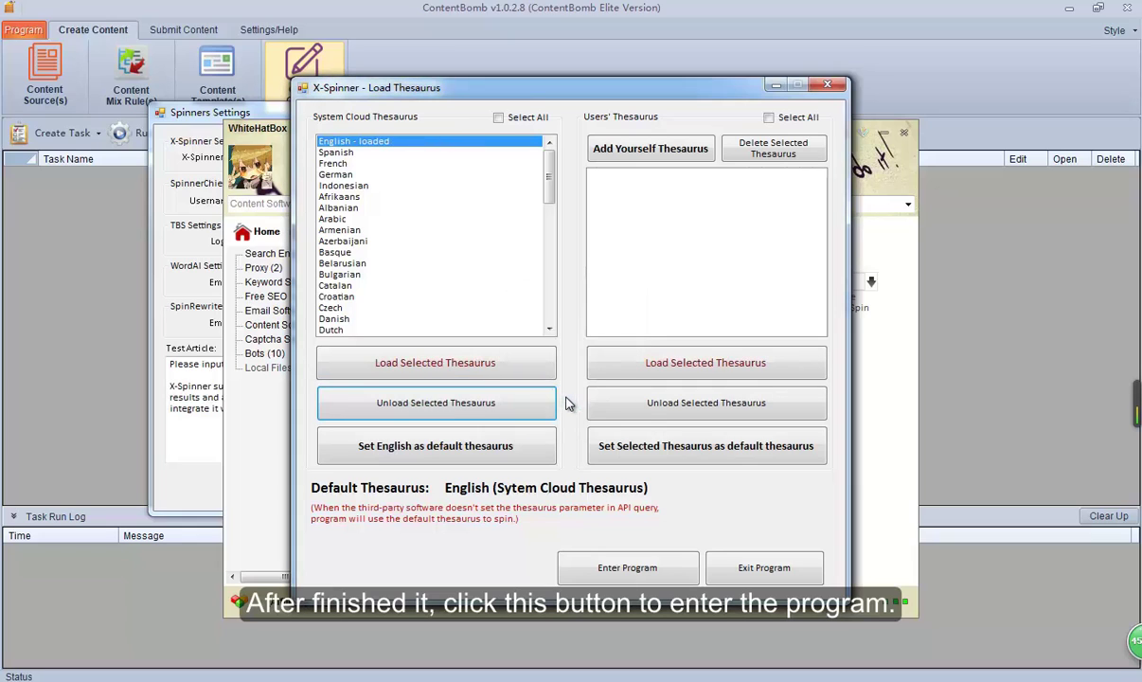
click(626, 568)
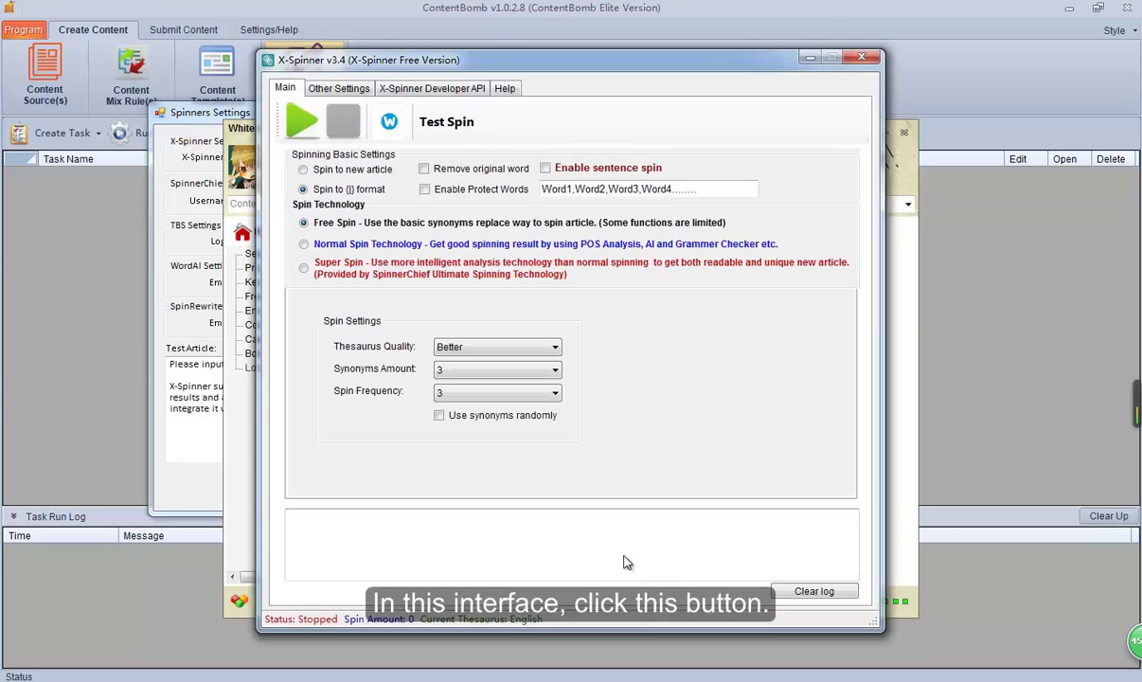
Step: Copy X-Spinner's listen IP 127.0.0.1 for ContentBomb's X-Spinner IP field
click(300, 123)
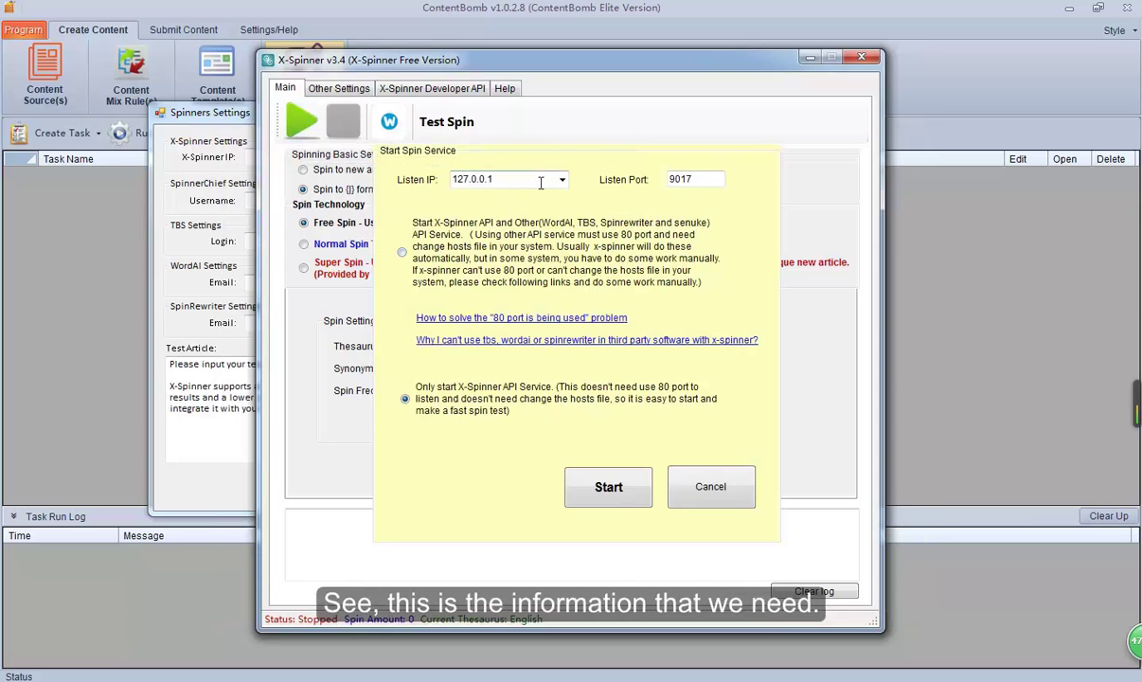
drag(493, 179, 448, 179)
key(ctrl+c)
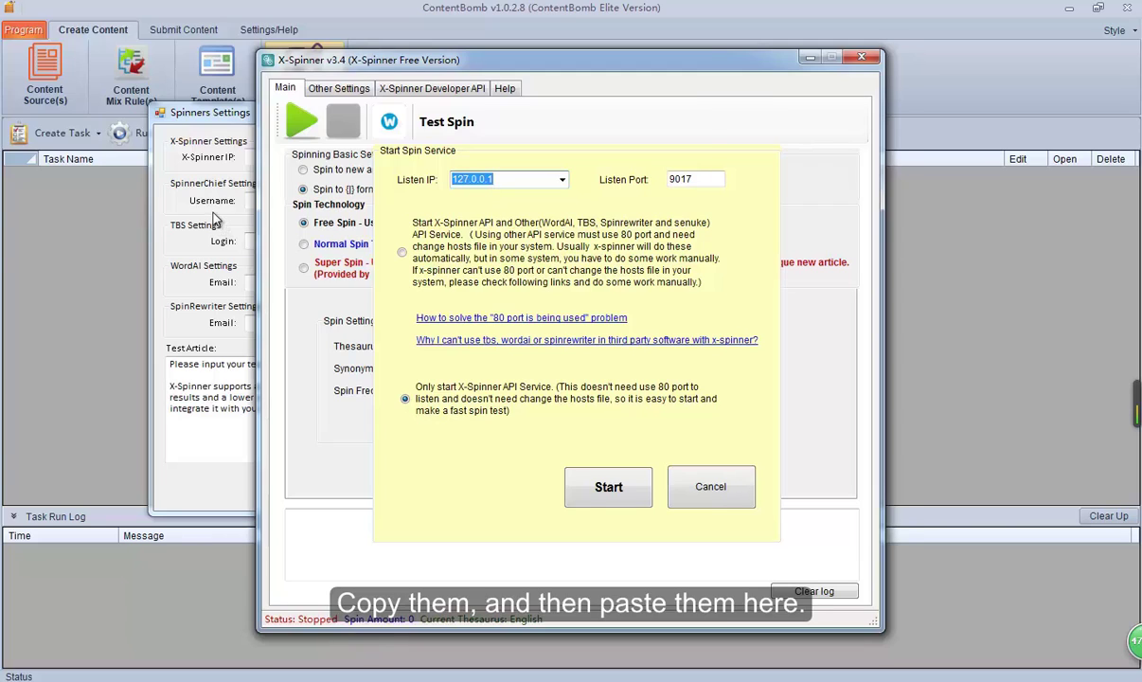
click(200, 199)
Step: Paste IP 127.0.0.1 into Spinners Settings and copy listen port 9017 into the X-Spinner Port field
key(ctrl+v)
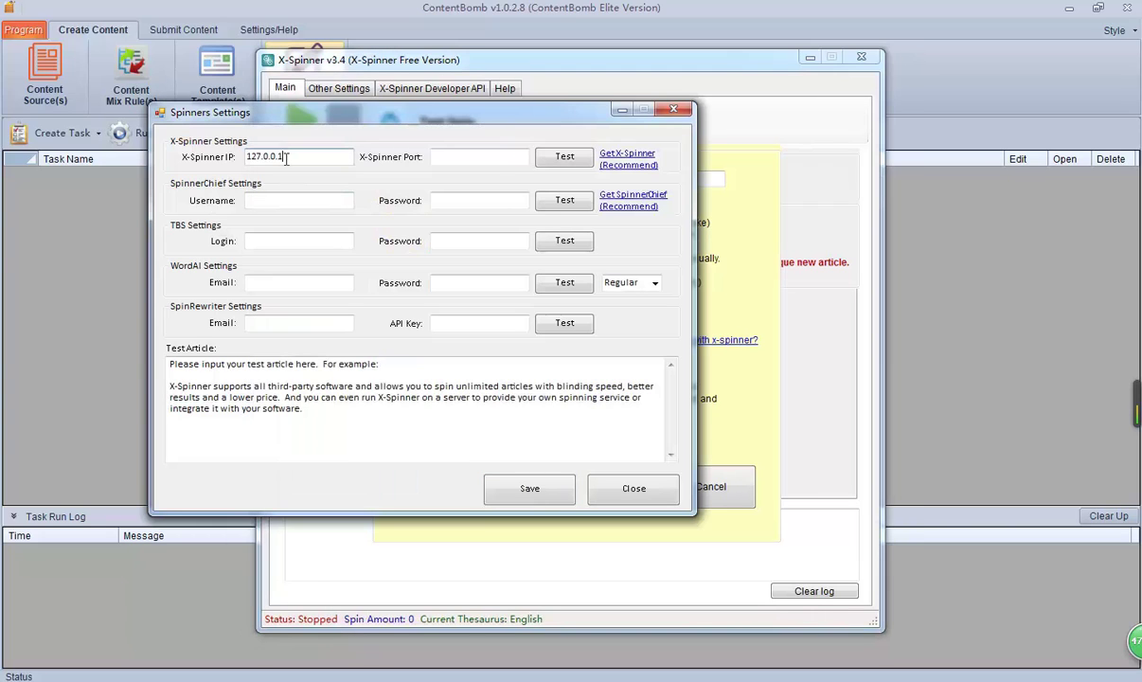
click(468, 158)
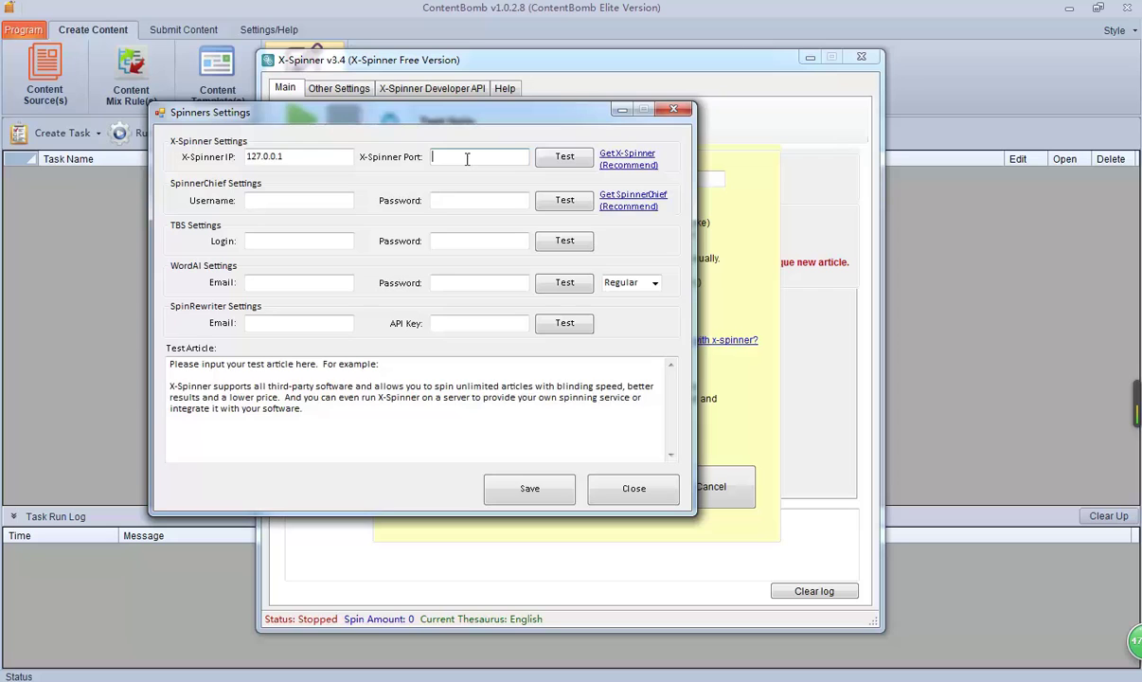
click(714, 596)
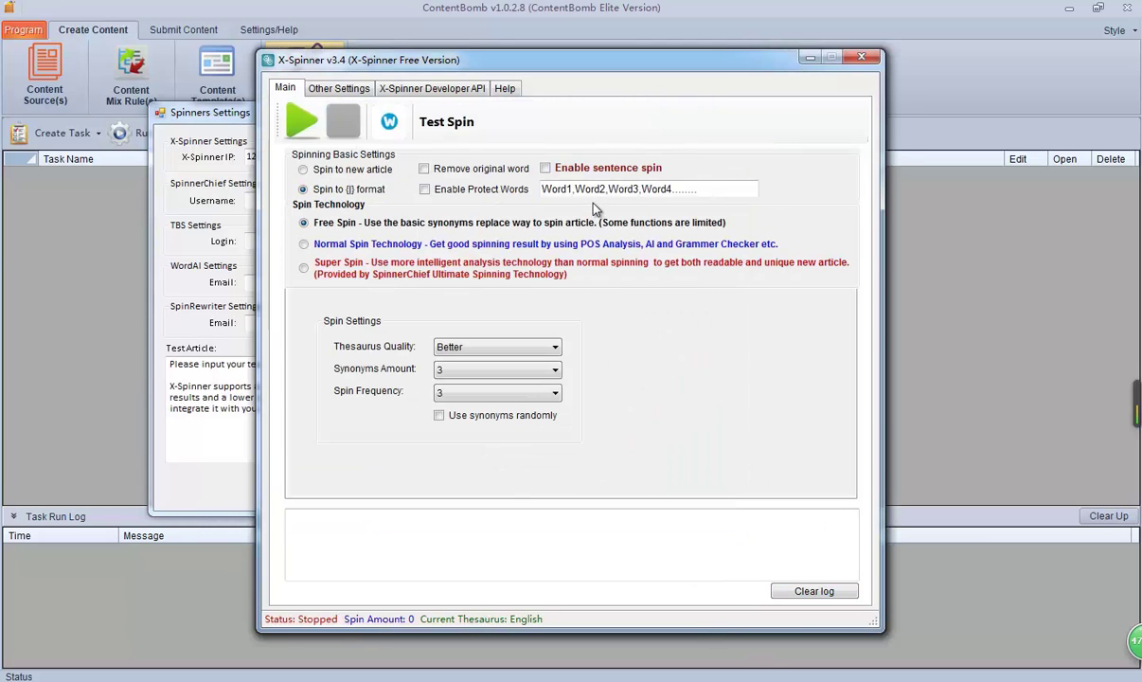
click(303, 128)
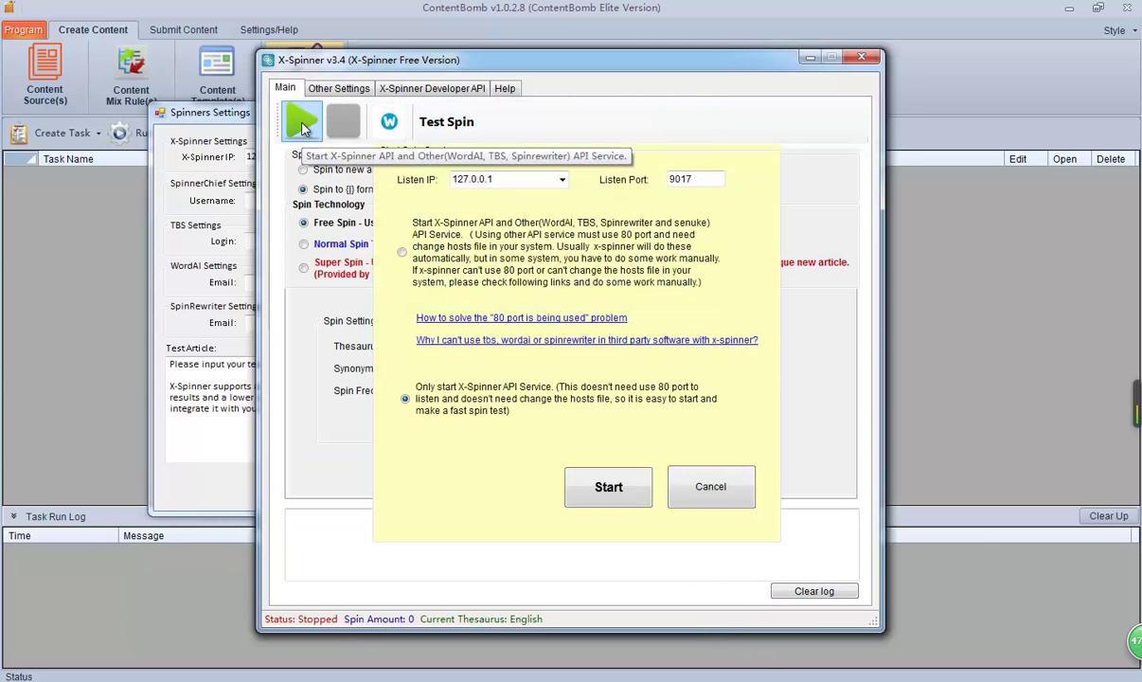
double_click(687, 179)
click(195, 225)
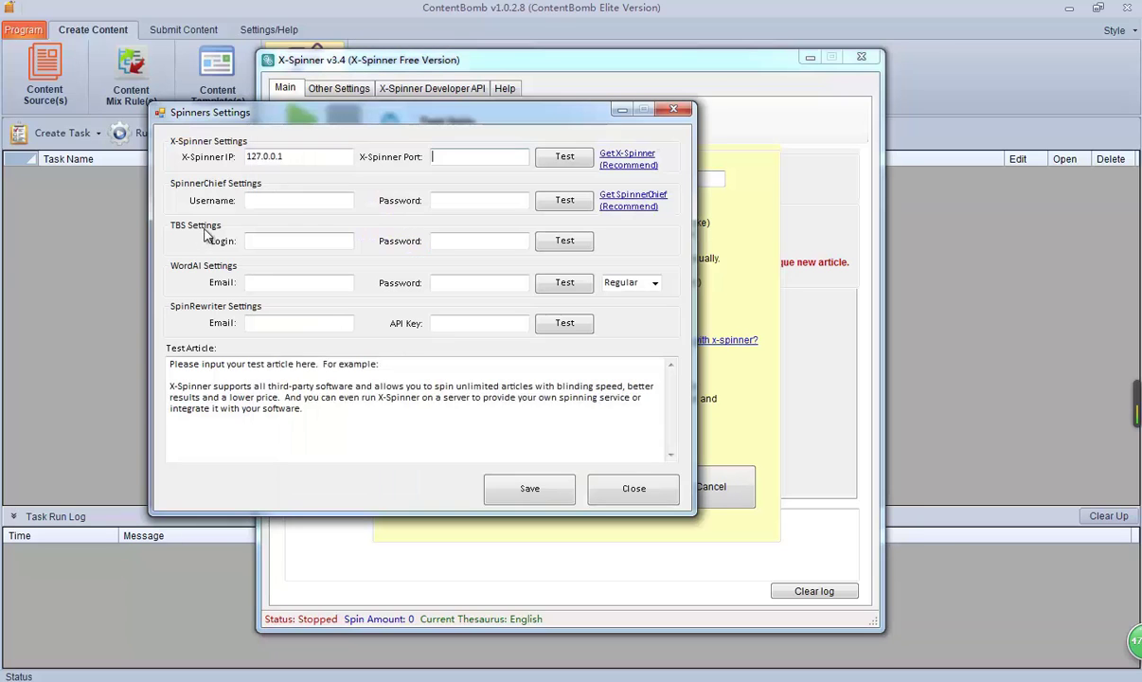
click(451, 157)
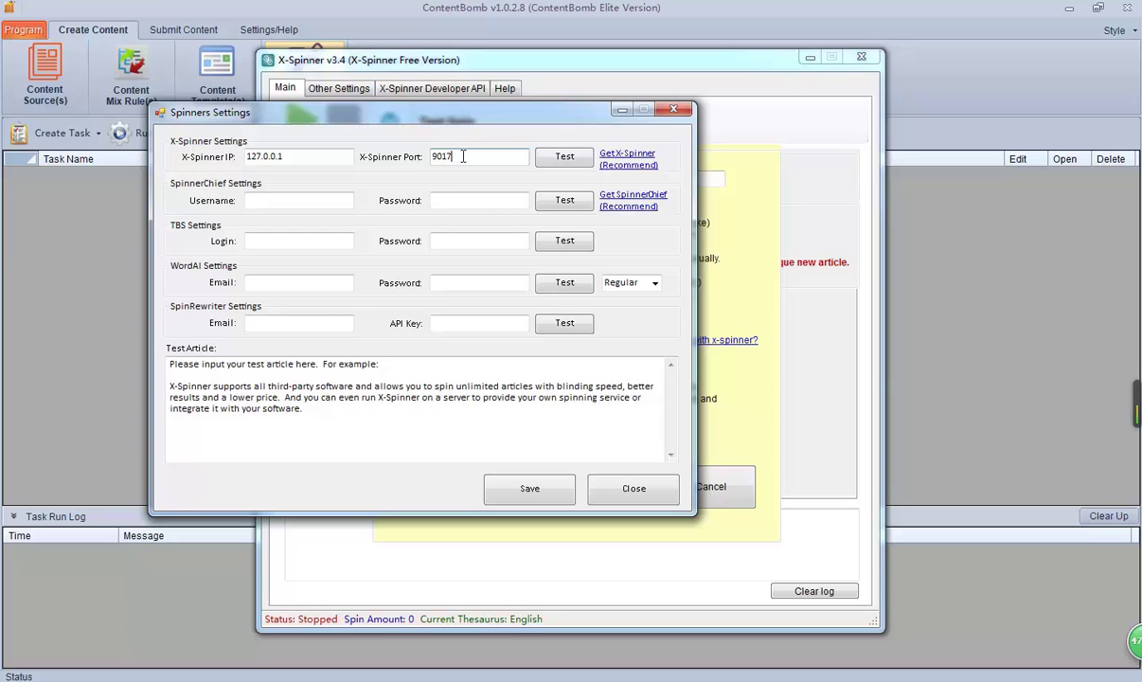
Step: Start X-Spinner's spin service, then return to the Spinners Settings window
click(703, 204)
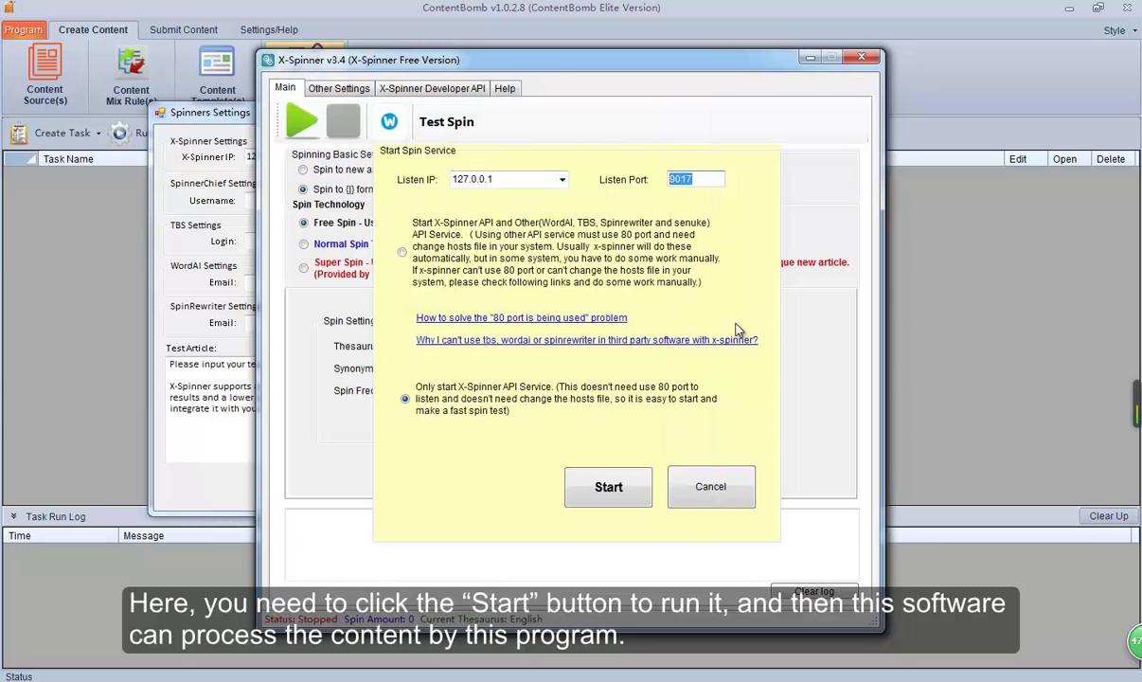
click(614, 496)
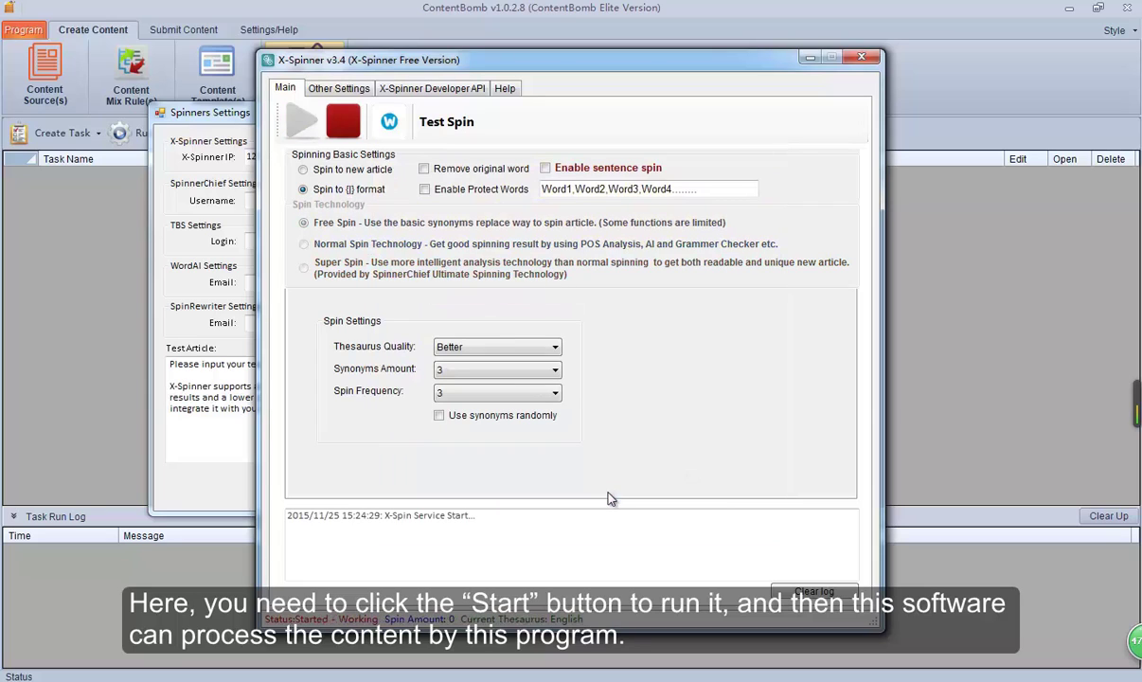
click(179, 231)
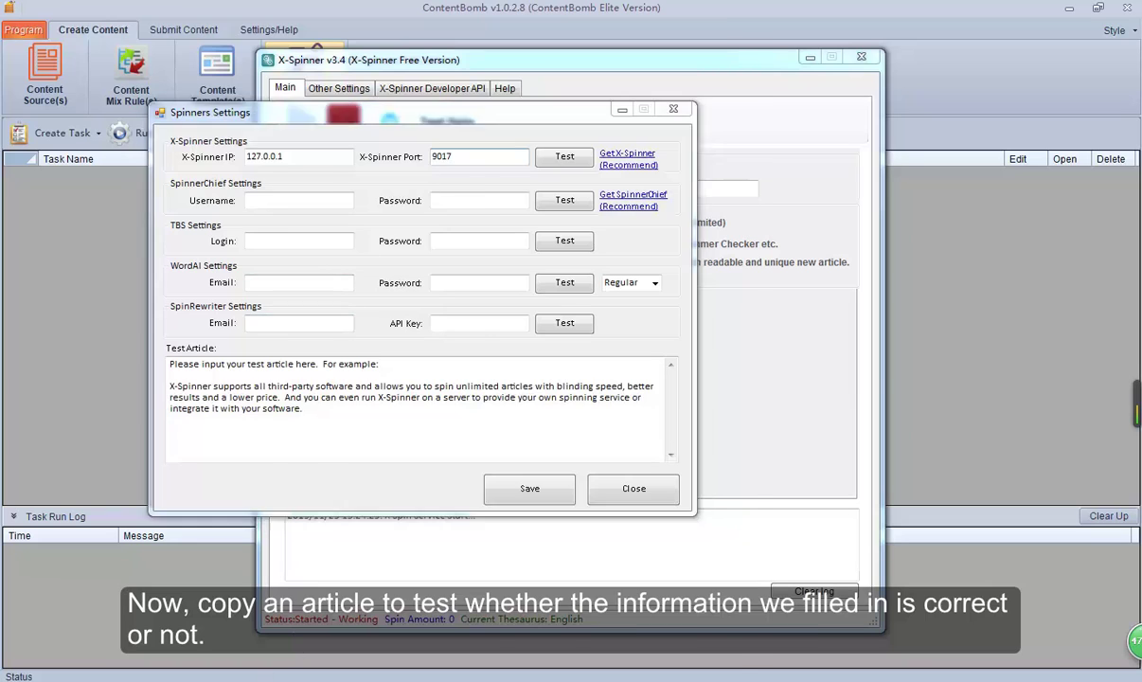
Step: Take lines from the Word document as the test article and check X-Spinner's {word|word} spun result
key(alt+Tab)
drag(368, 412, 142, 289)
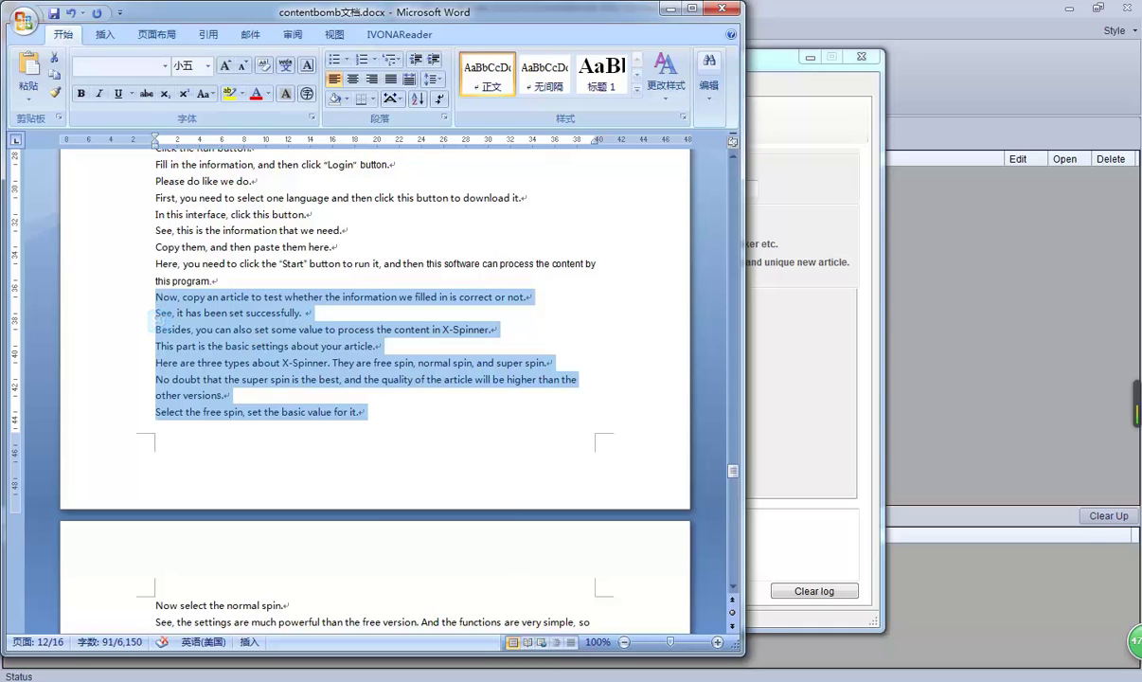
key(alt+Tab)
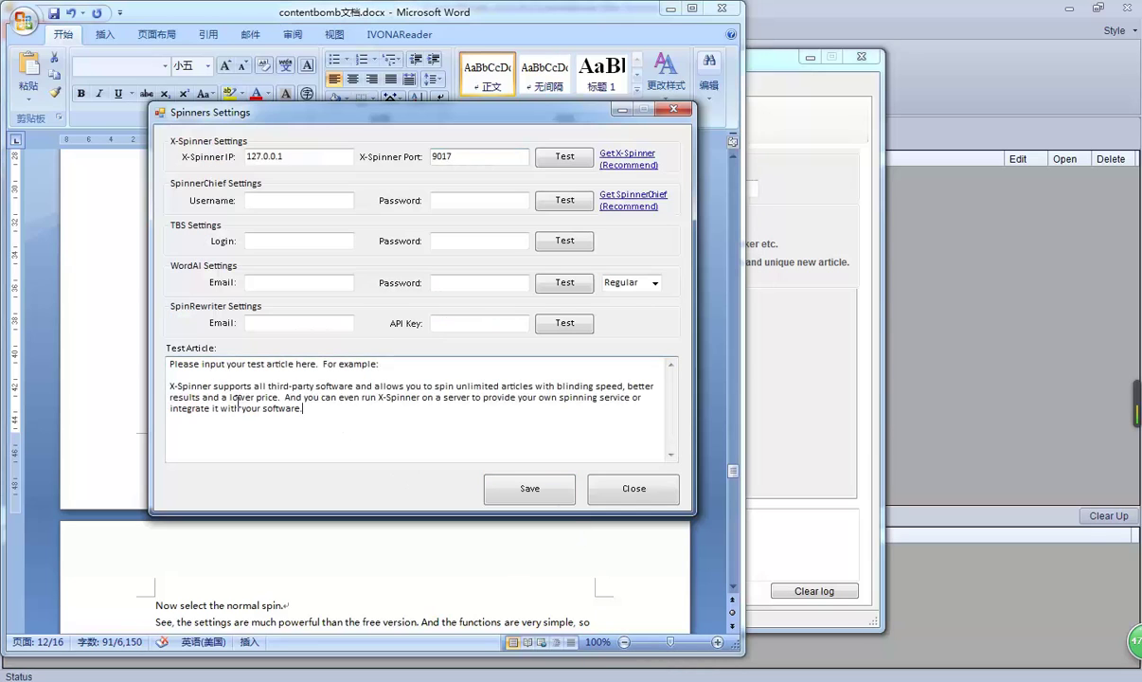
drag(317, 407, 152, 331)
click(222, 364)
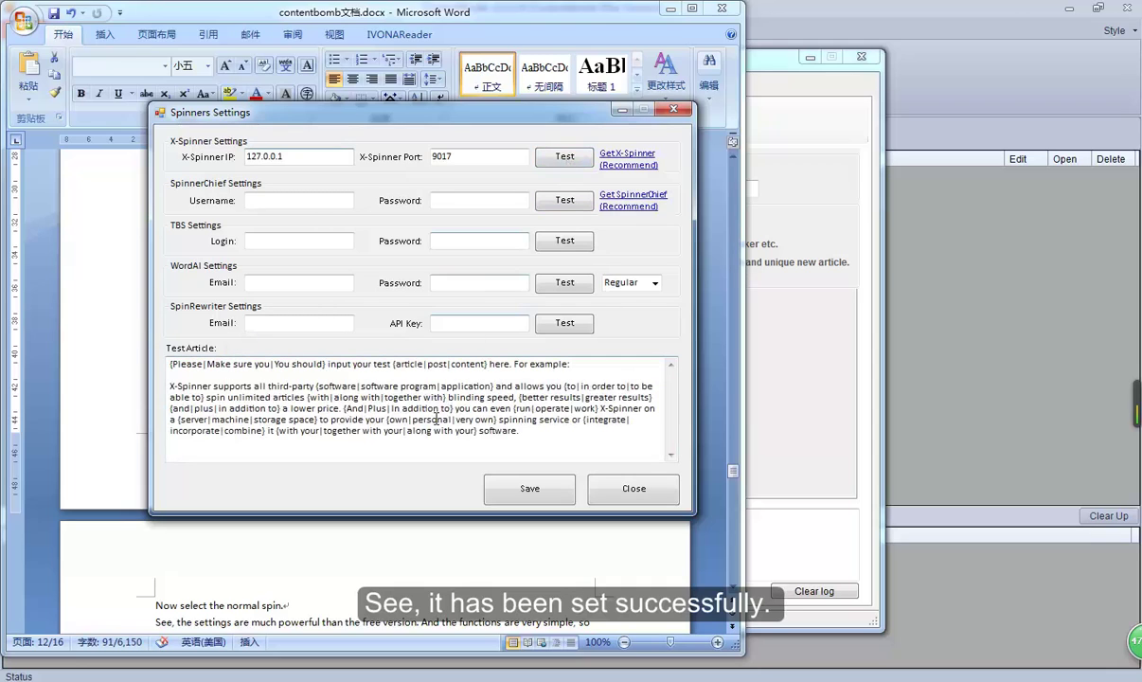
drag(216, 364, 293, 365)
click(292, 380)
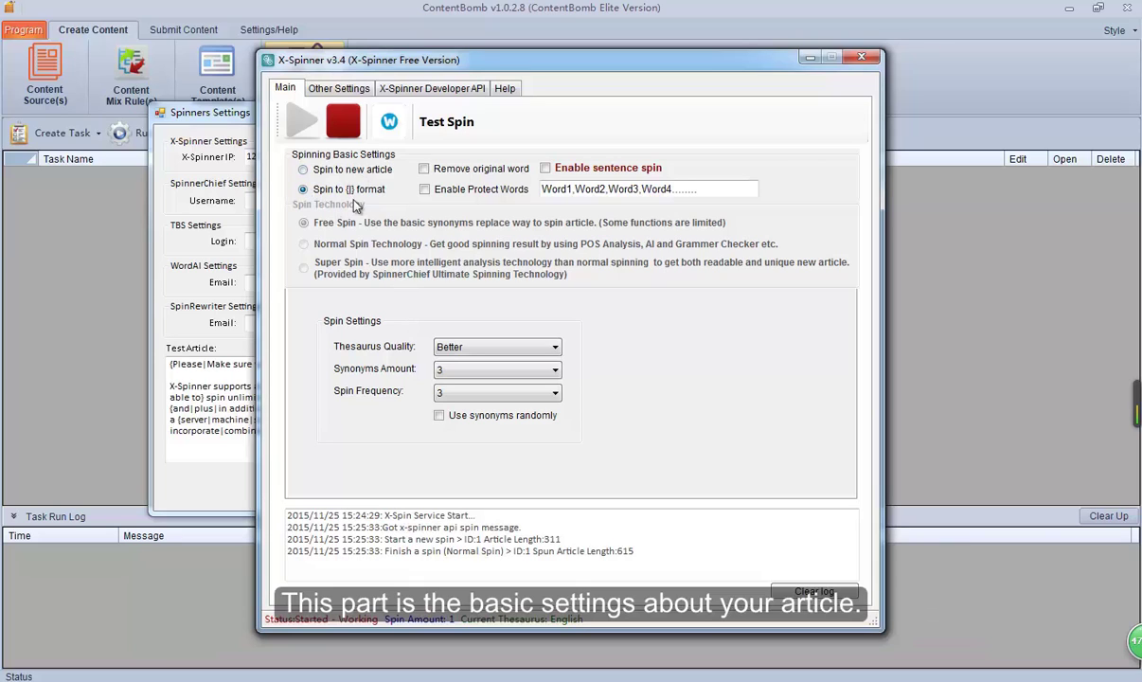
Step: Keep {} format output, choose Super Spin technology, and select the SpinnerChief 4 spin method
click(303, 169)
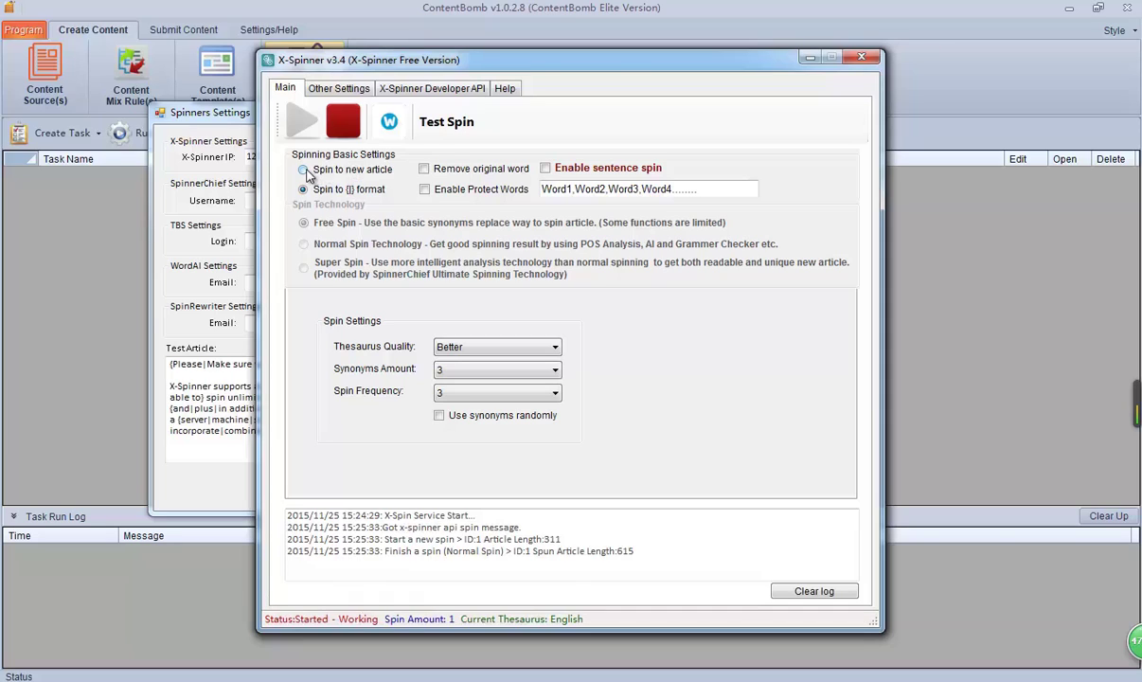
click(304, 189)
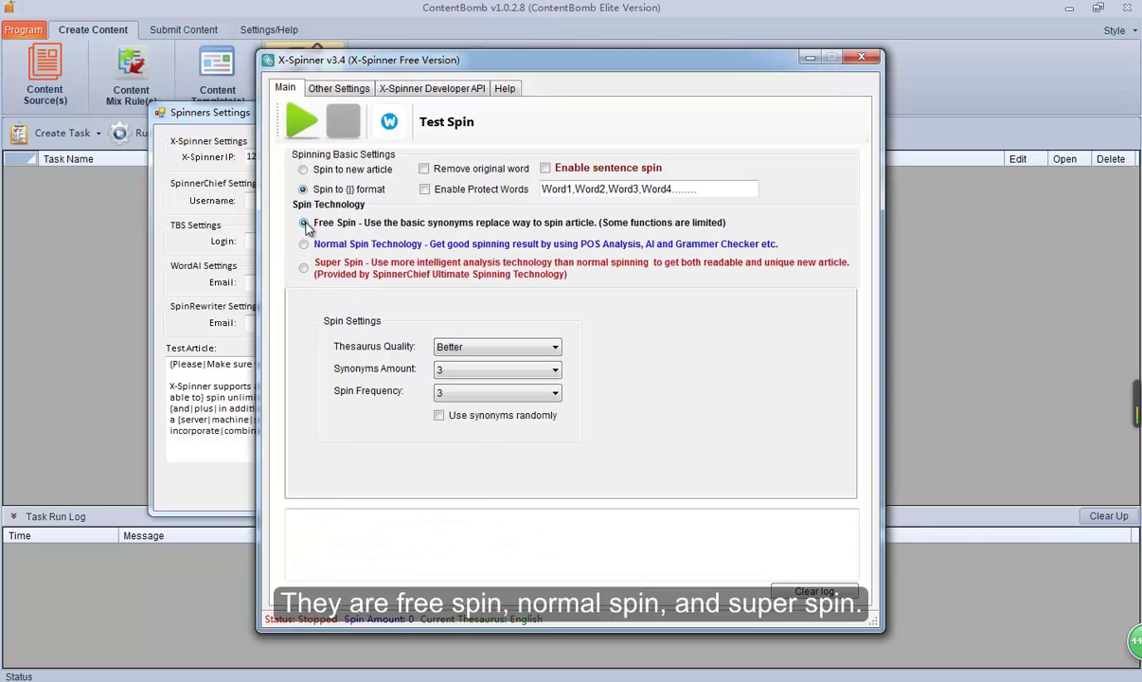
click(304, 245)
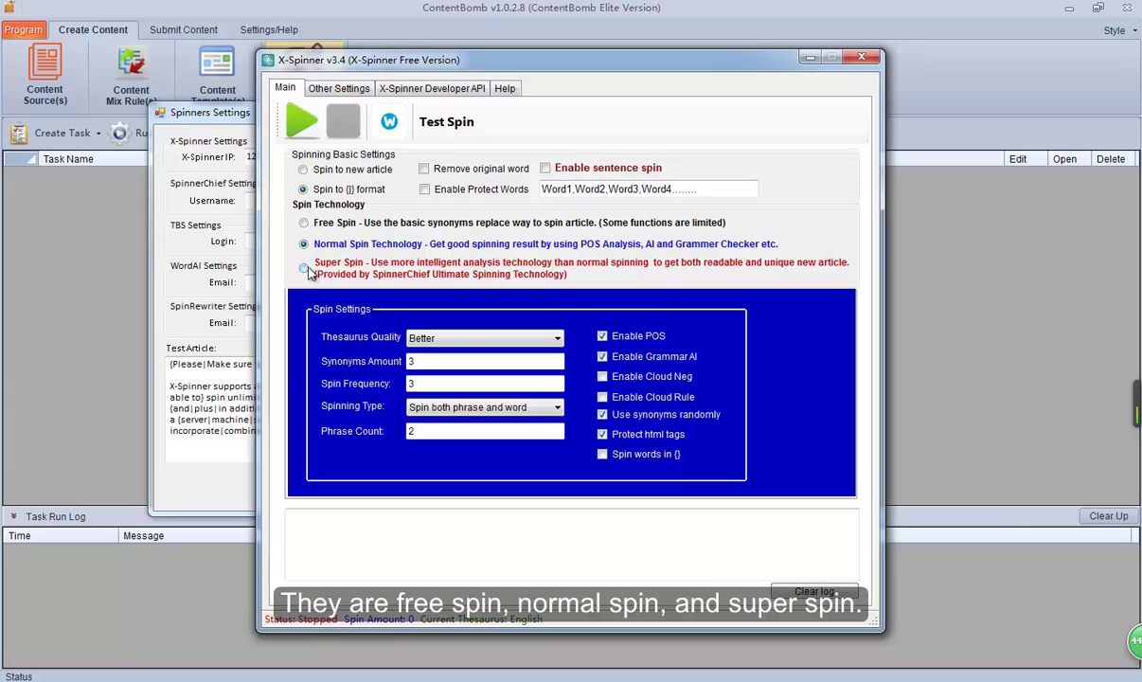
click(304, 269)
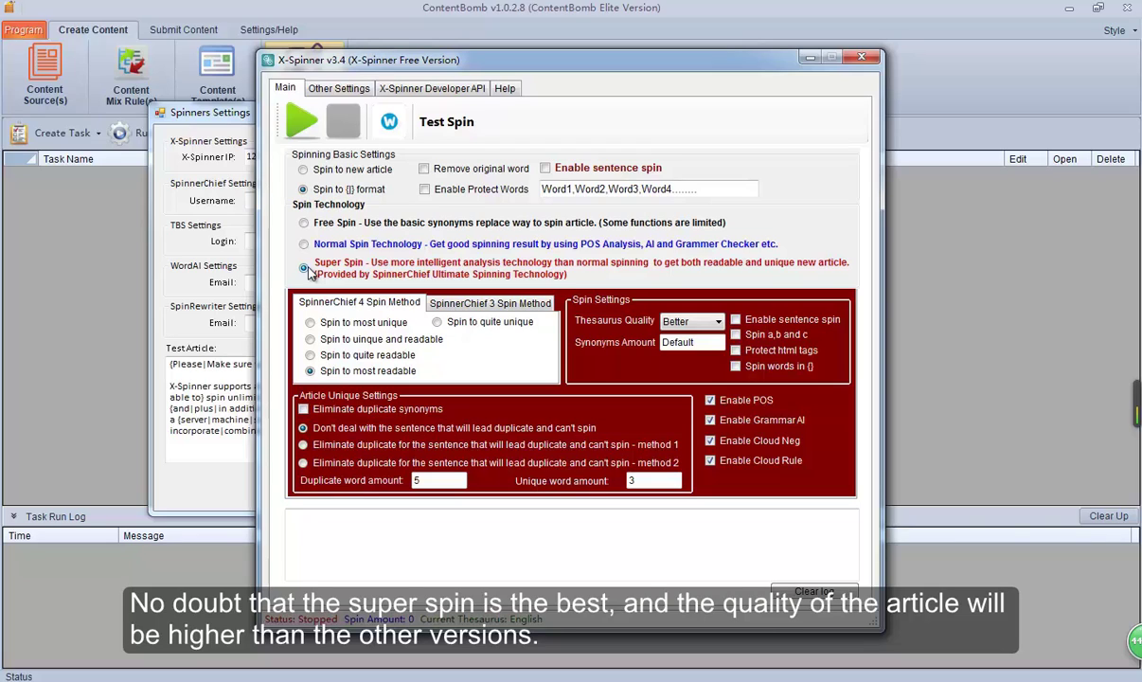
click(303, 222)
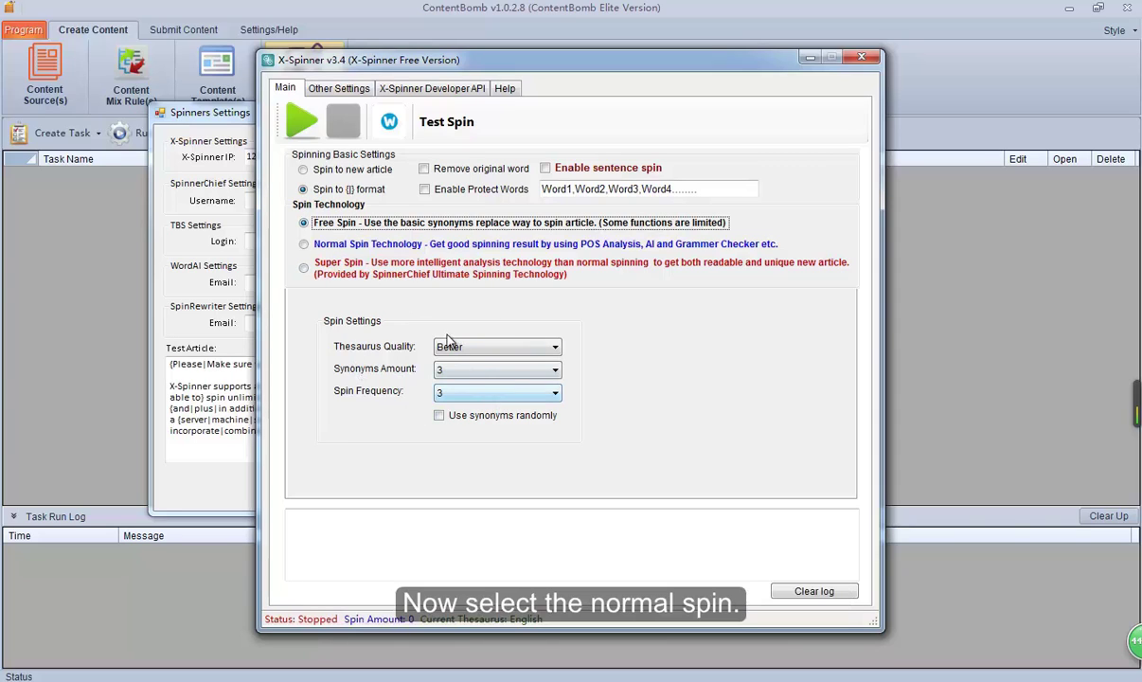
click(303, 245)
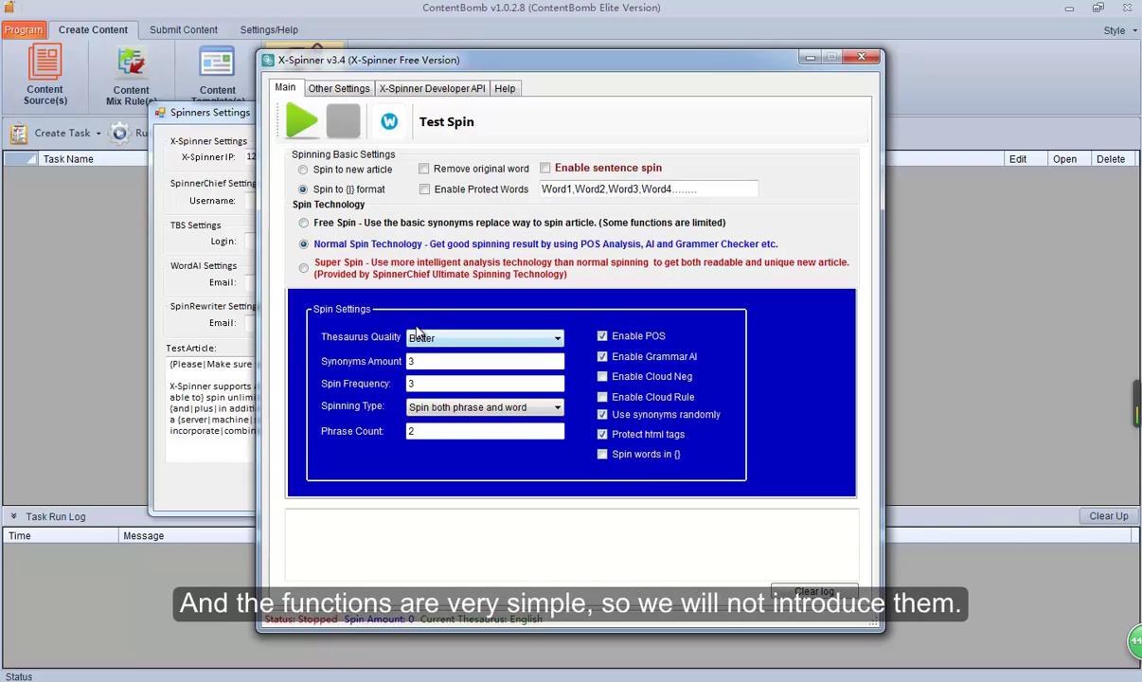
click(304, 269)
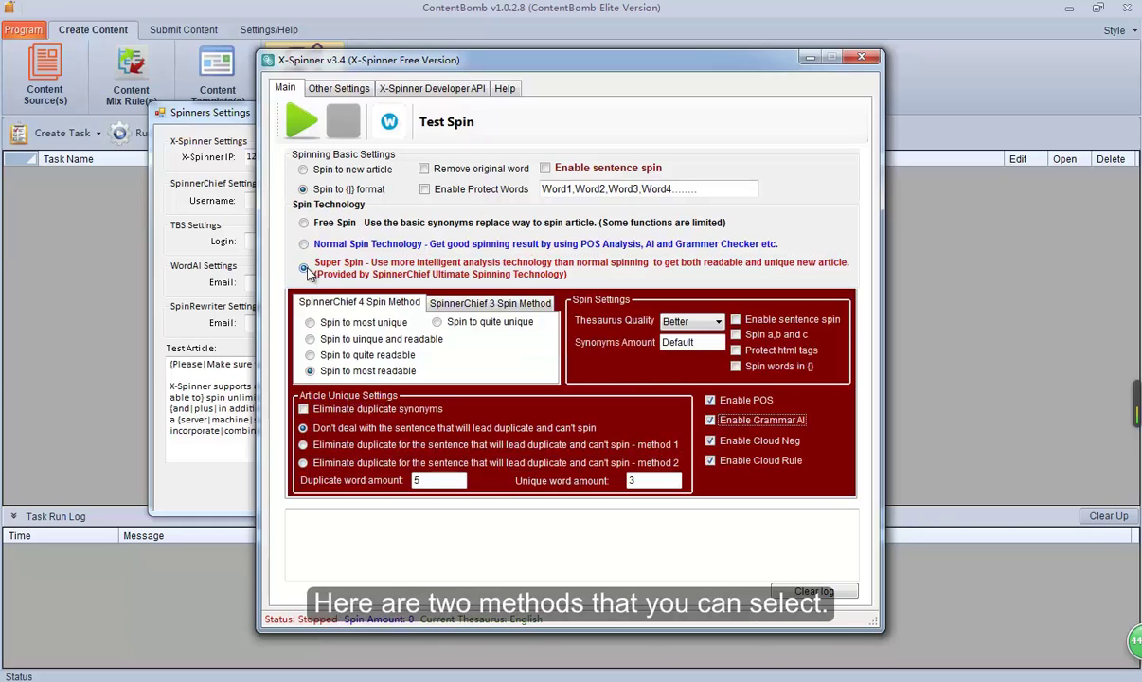
click(460, 306)
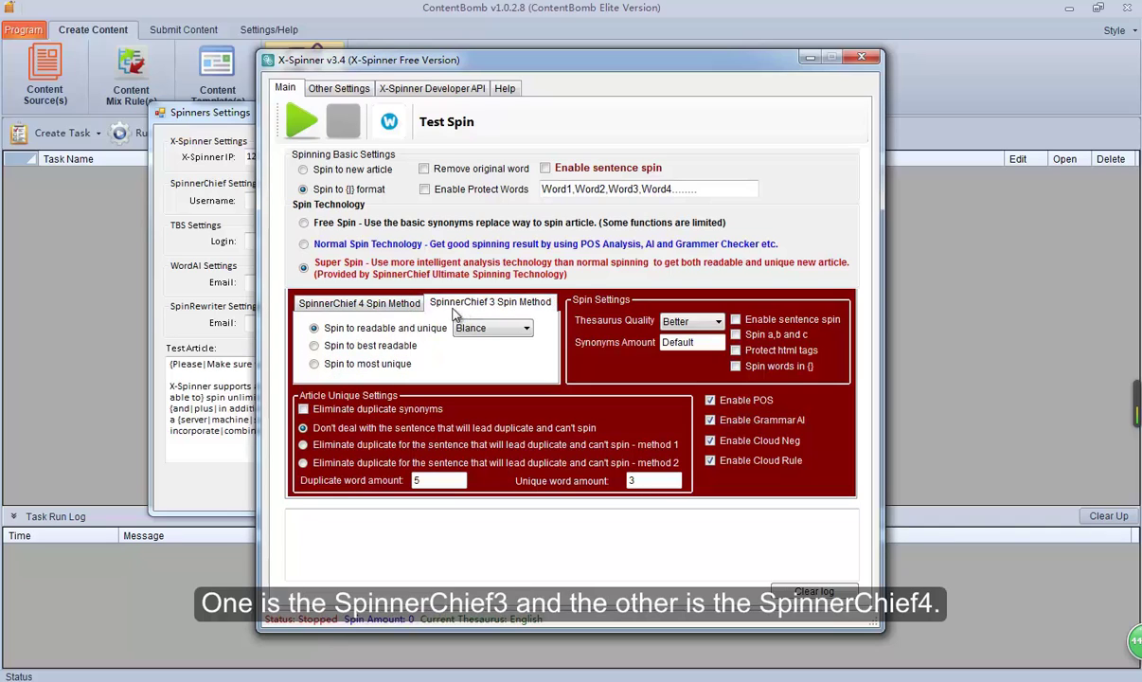
click(380, 309)
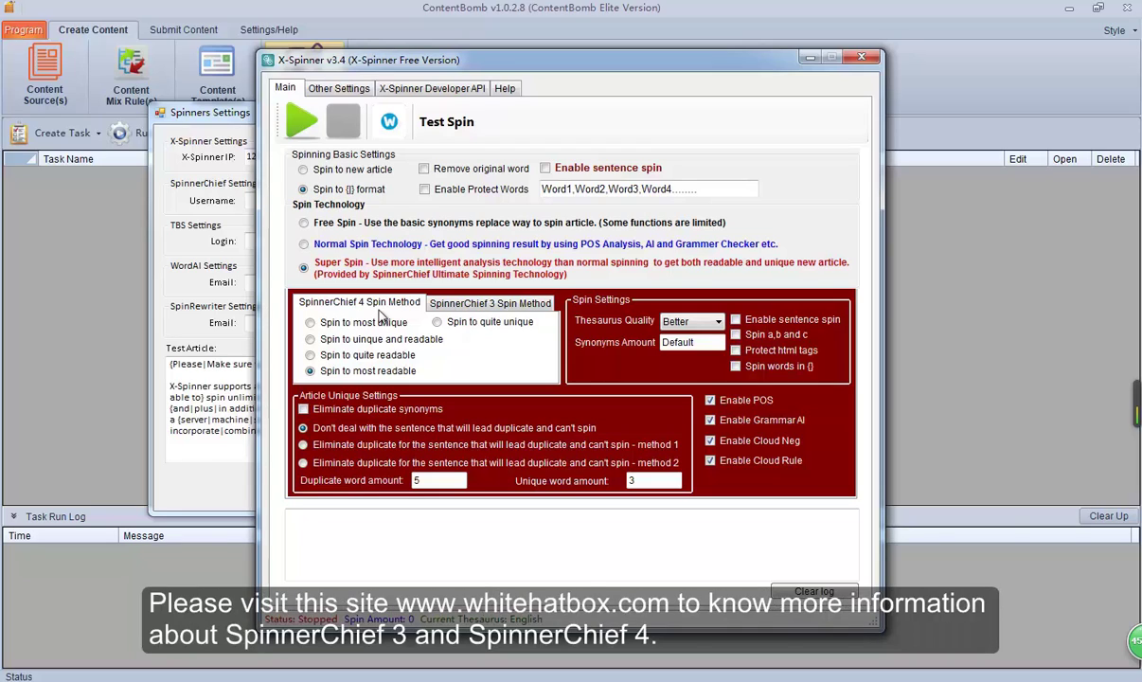
click(379, 313)
Step: Review X-Spinner's hosts file settings for the spinner domains, then close X-Spinner
click(334, 89)
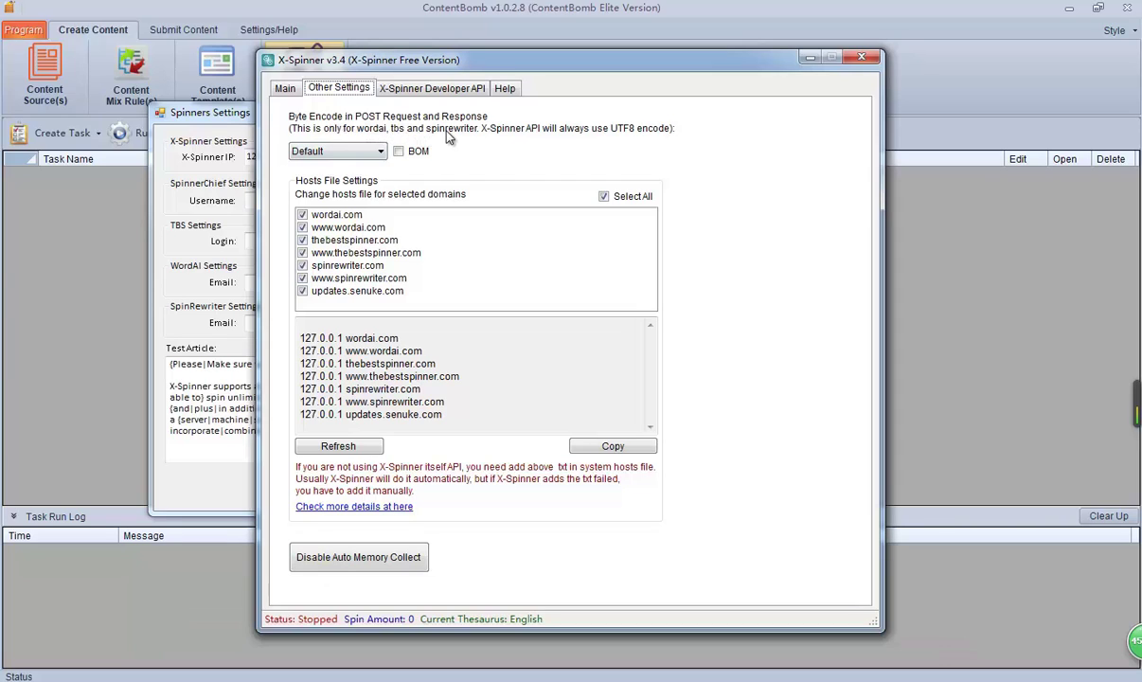
click(862, 59)
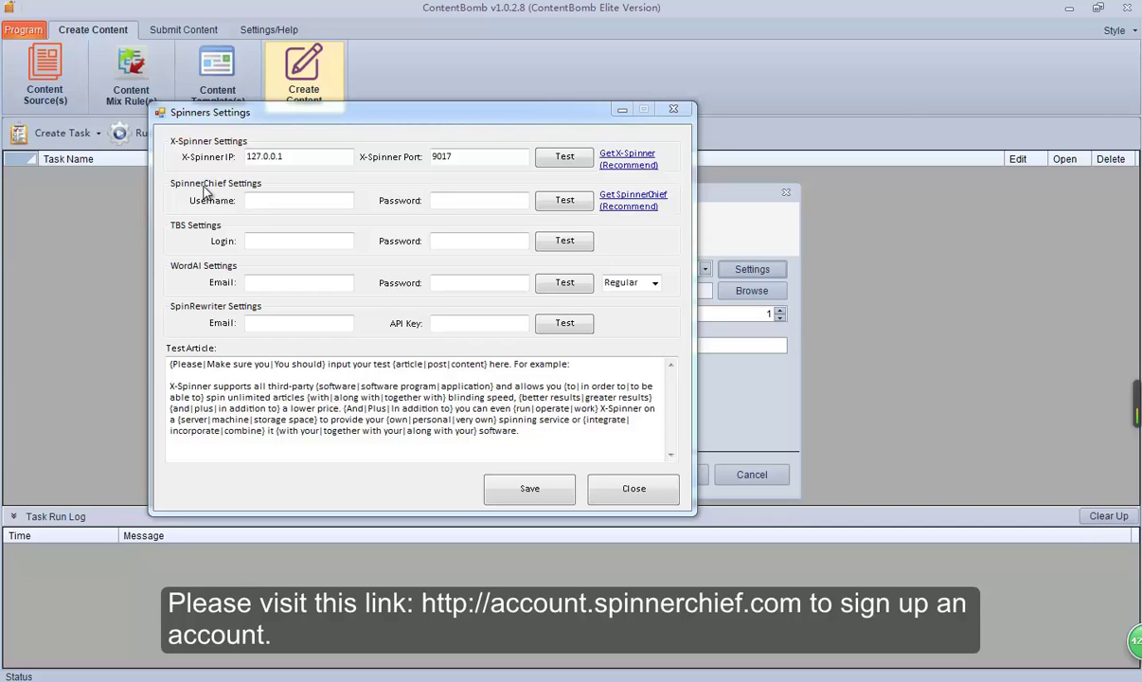
Step: Enter the SpinnerChief account username and password in Spinners Settings
click(248, 200)
key(ctrl+v)
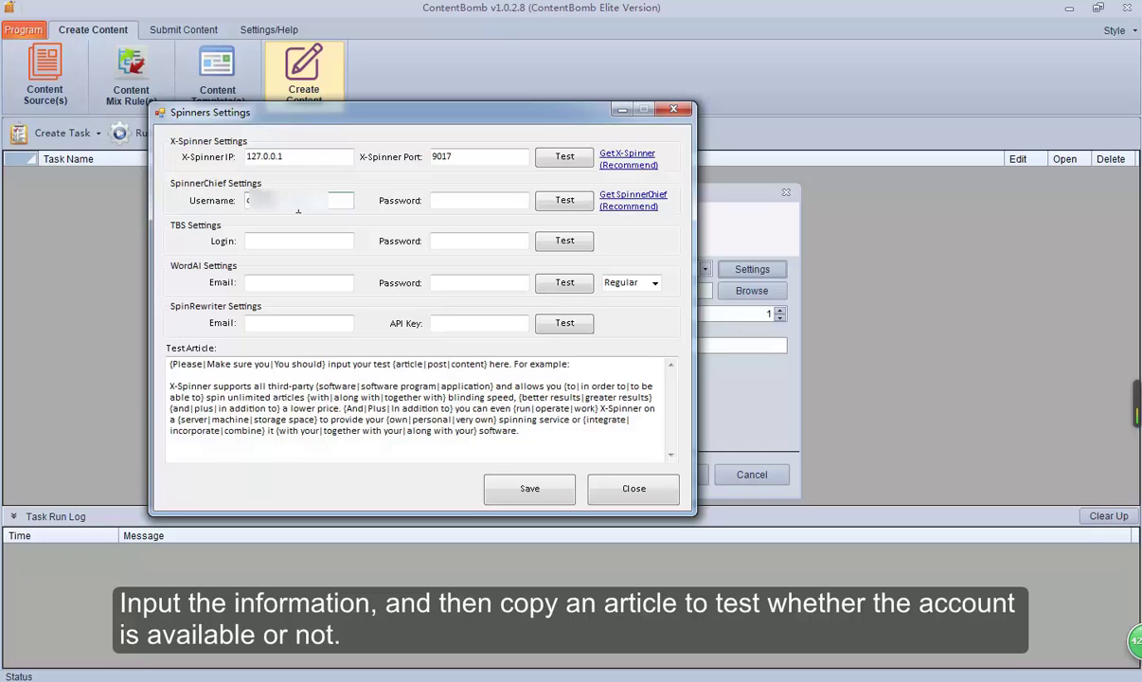
click(462, 200)
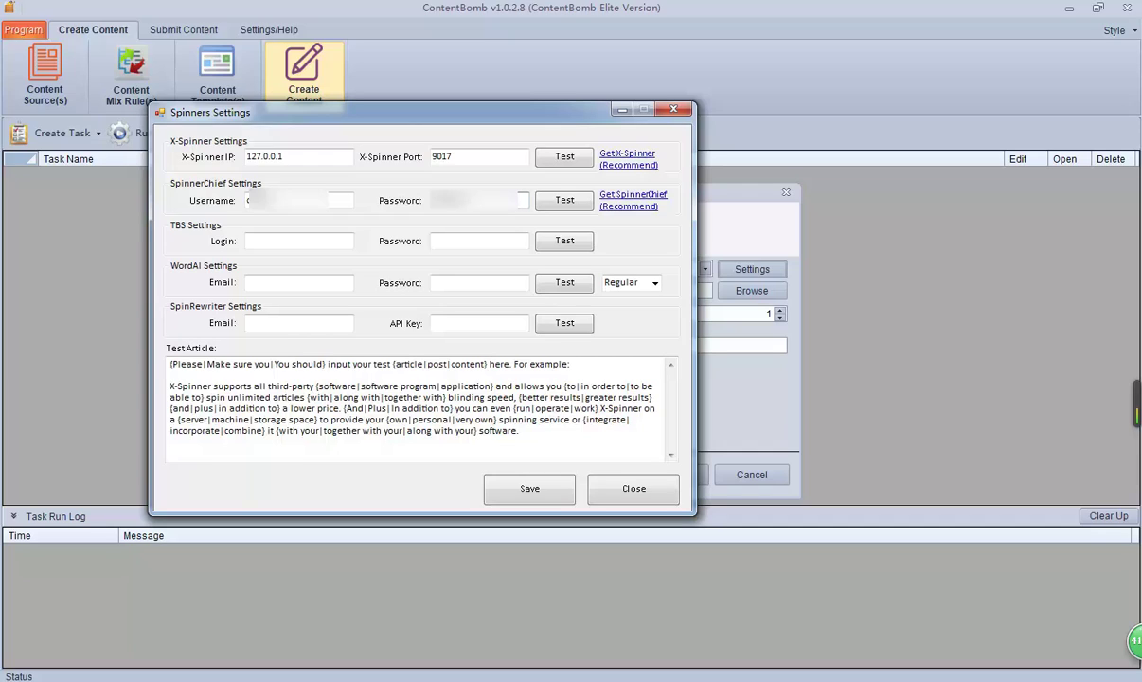
click(479, 240)
Step: Replace the test article with eight Word guide lines, test SpinnerChief spinning, and save the settings
key(alt+Tab)
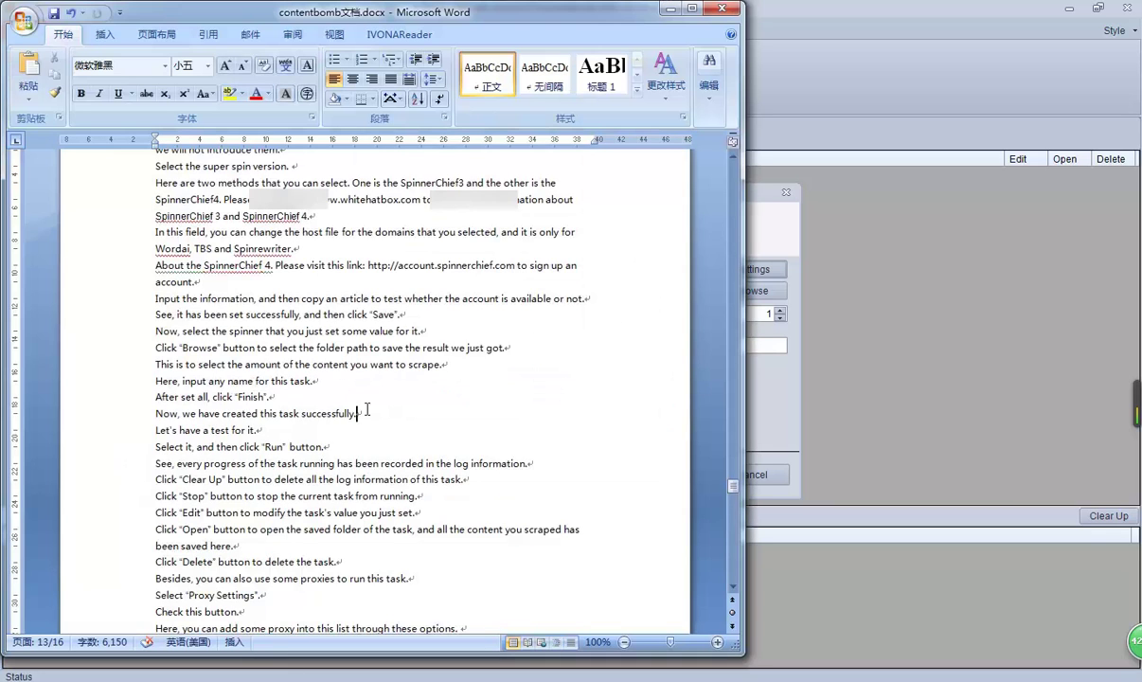
drag(366, 411, 121, 297)
key(ctrl+c)
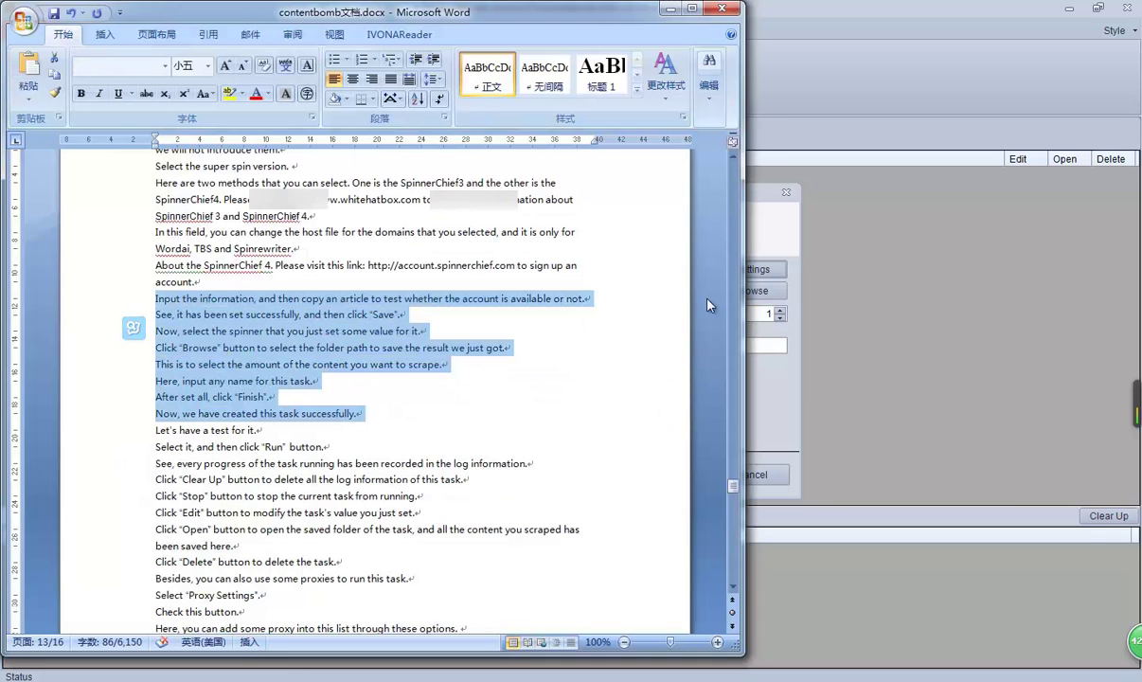
key(alt+Tab)
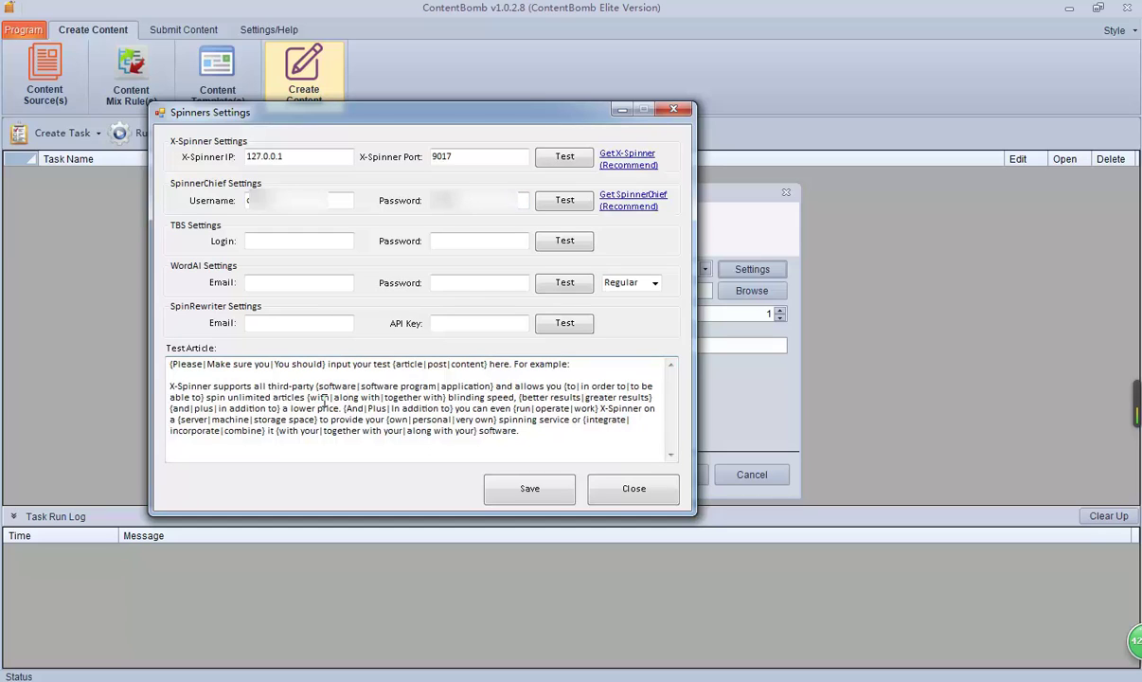
key(ctrl+a)
key(ctrl+v)
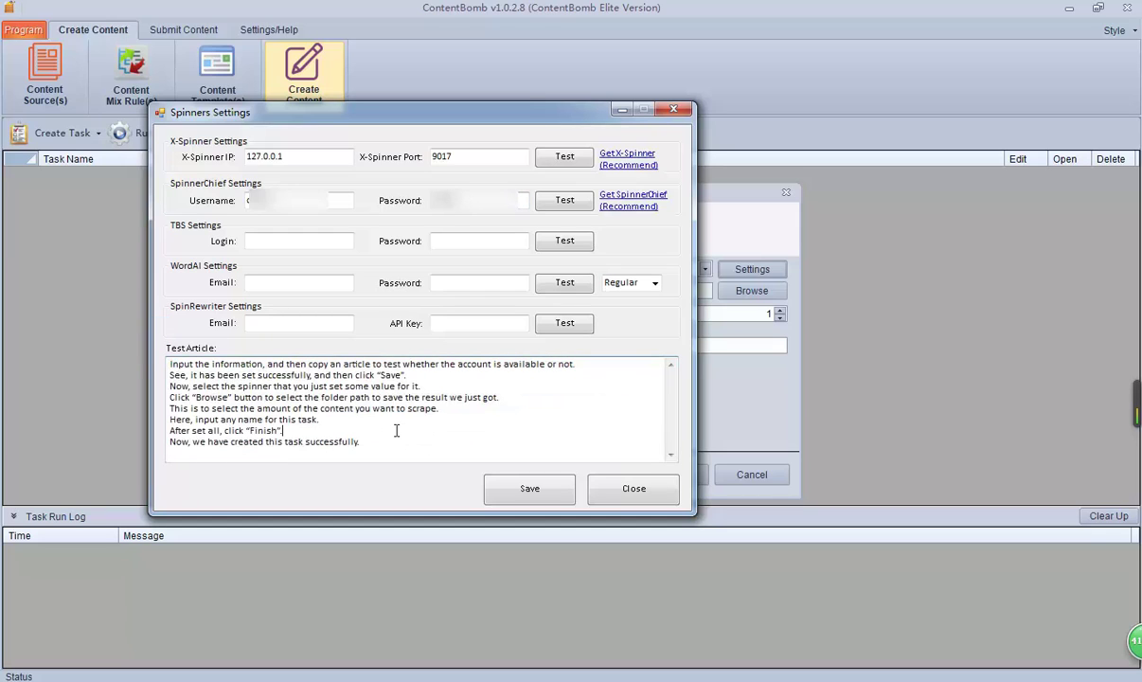
click(559, 207)
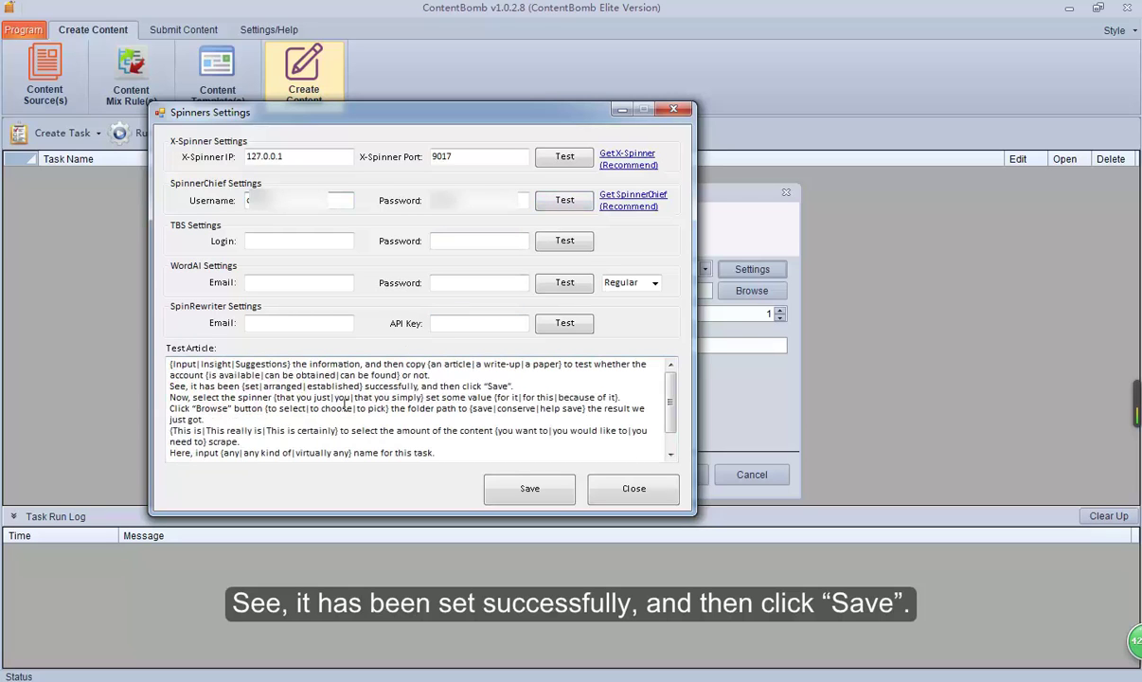
click(531, 496)
click(660, 396)
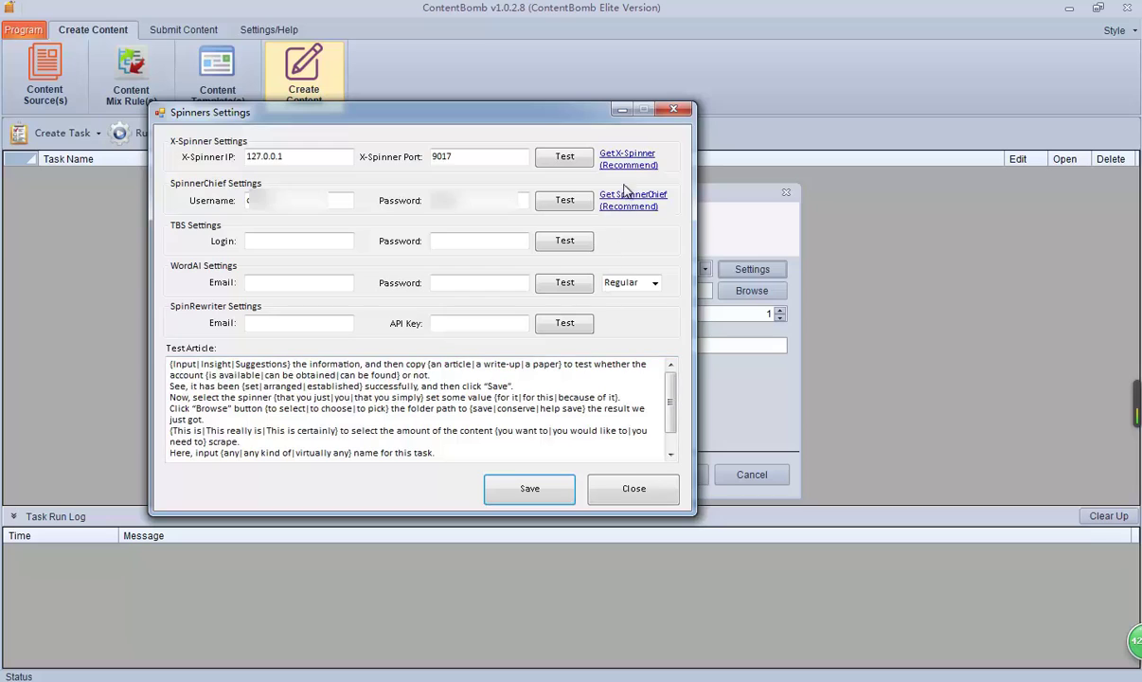
Step: Choose SpinnerChief as the task's spinner
click(673, 110)
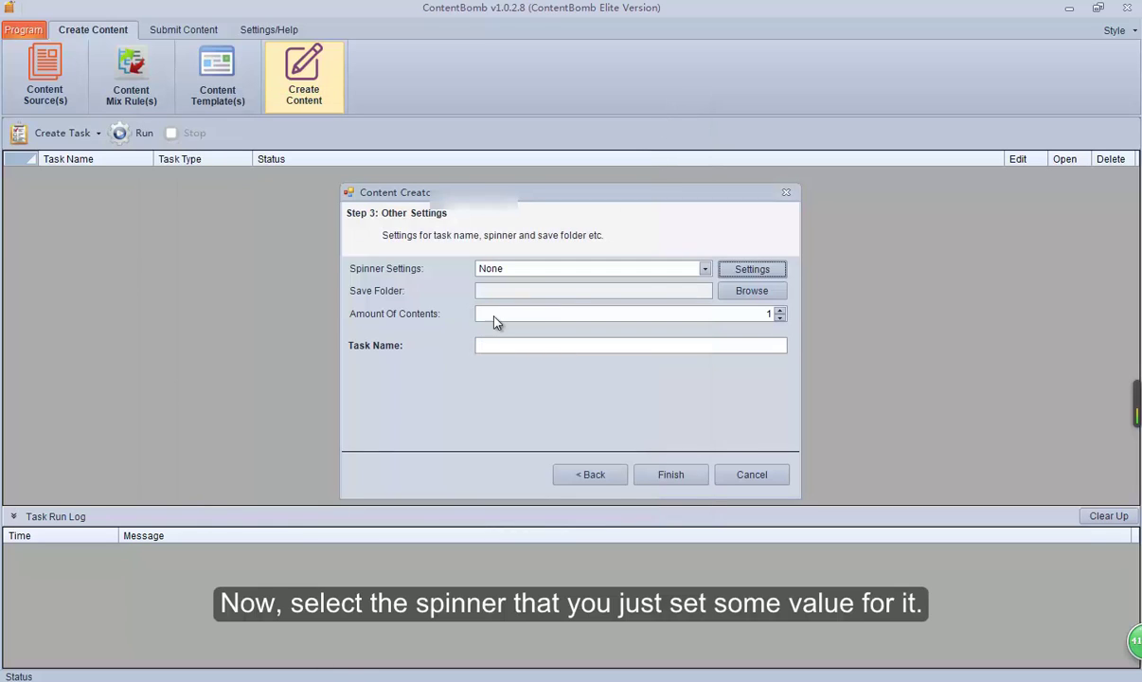
click(706, 269)
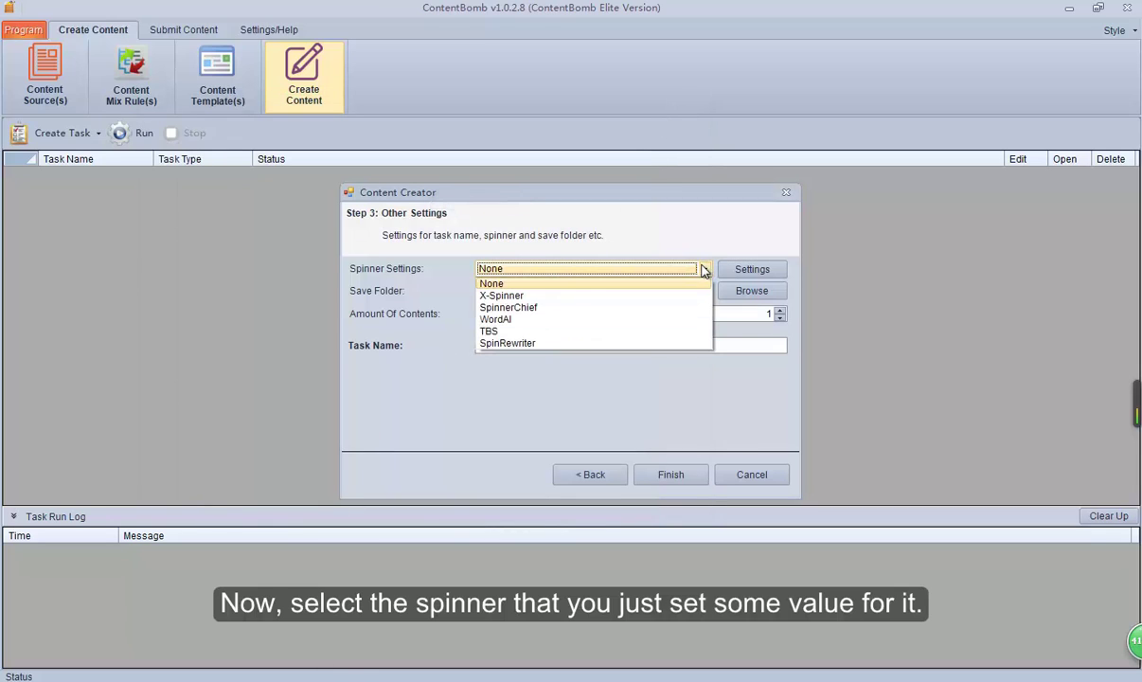
click(535, 314)
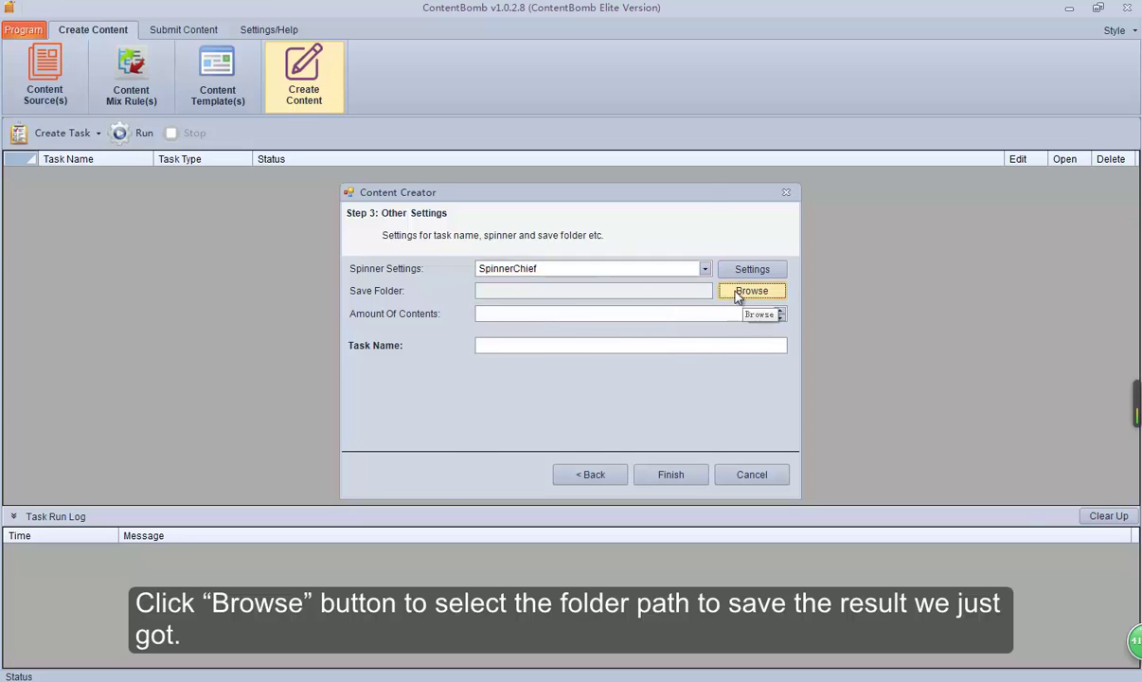
Step: Set the save folder to a new Desktop folder named 0000
click(752, 290)
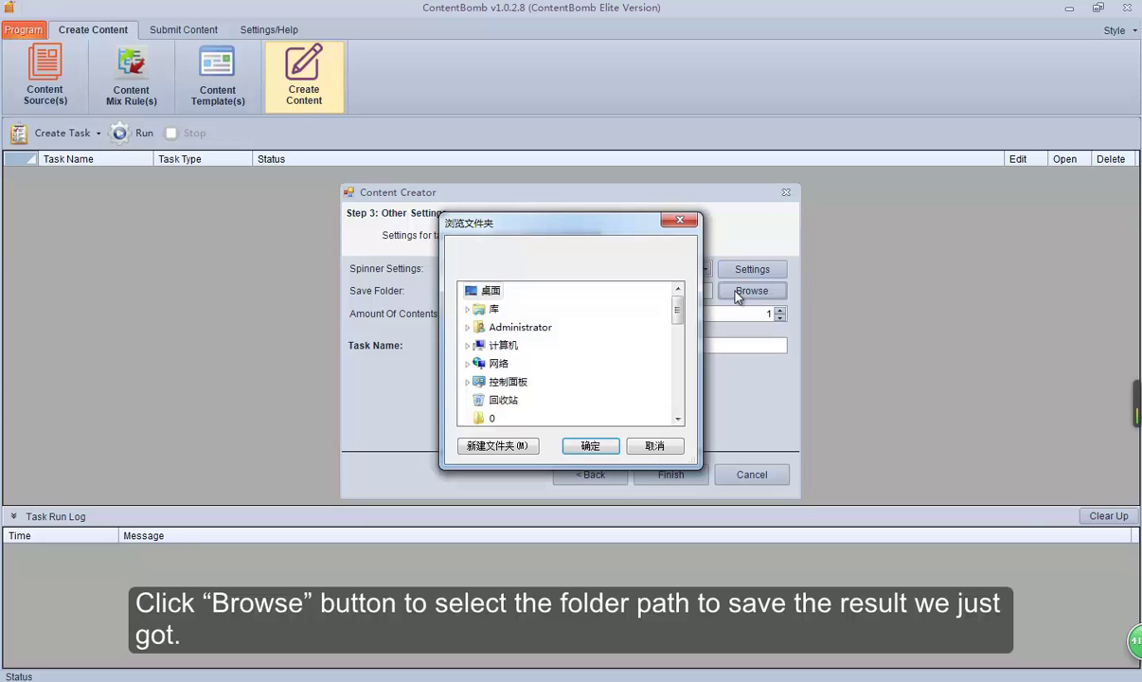
click(498, 446)
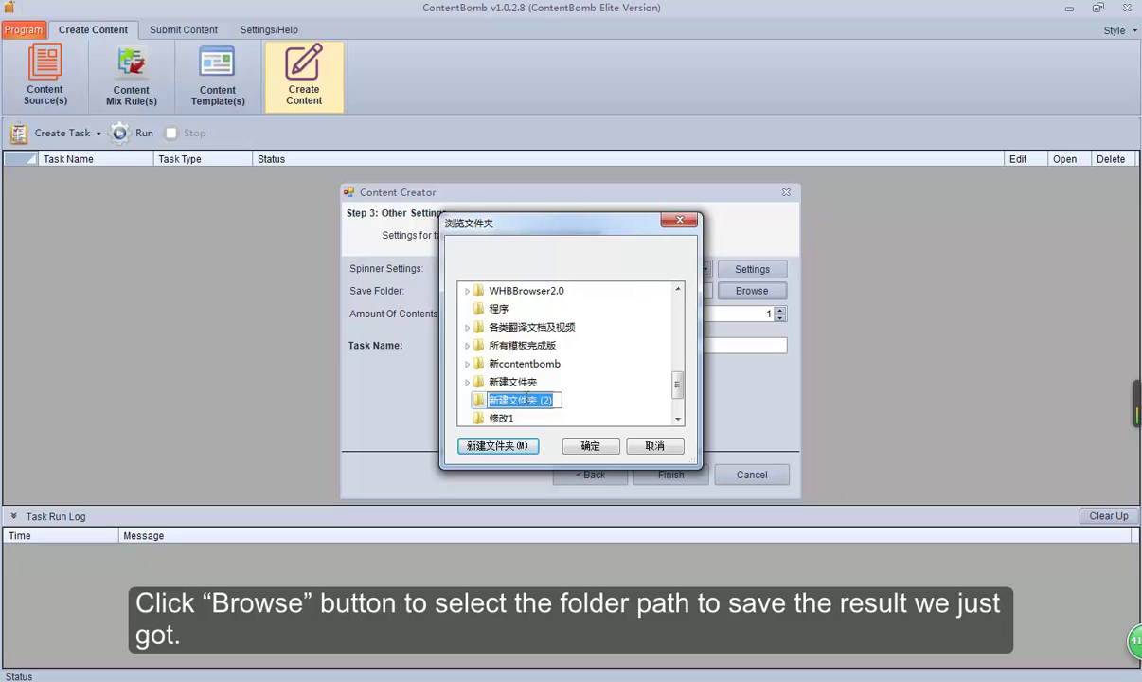
text(0000)
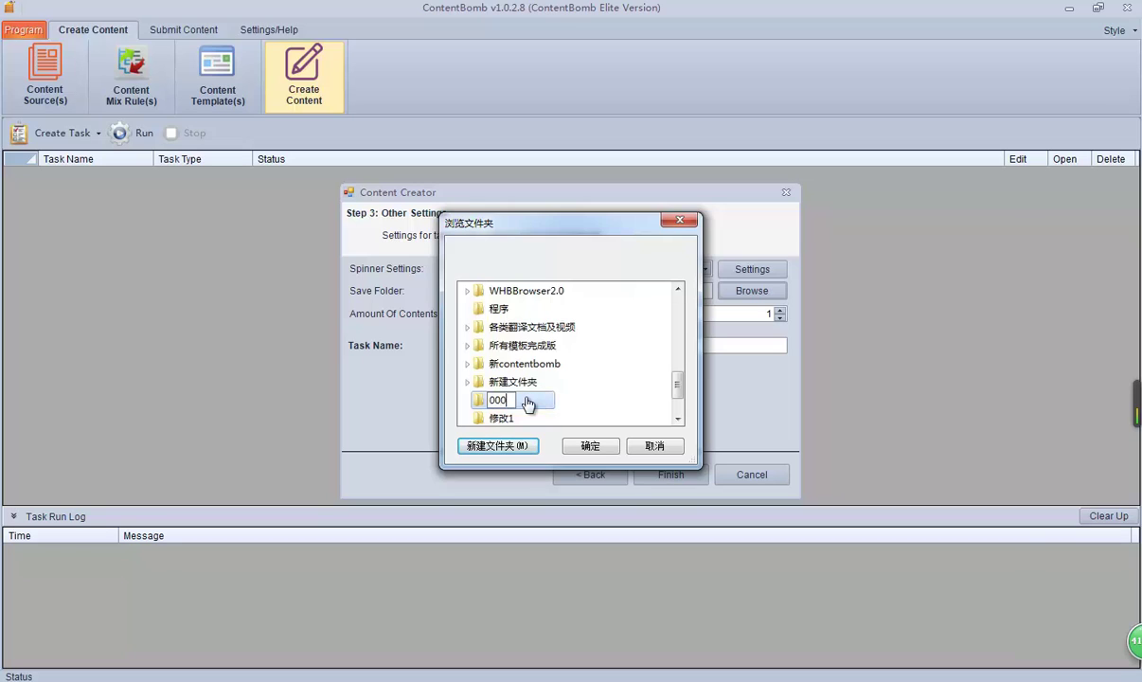
click(603, 452)
click(603, 452)
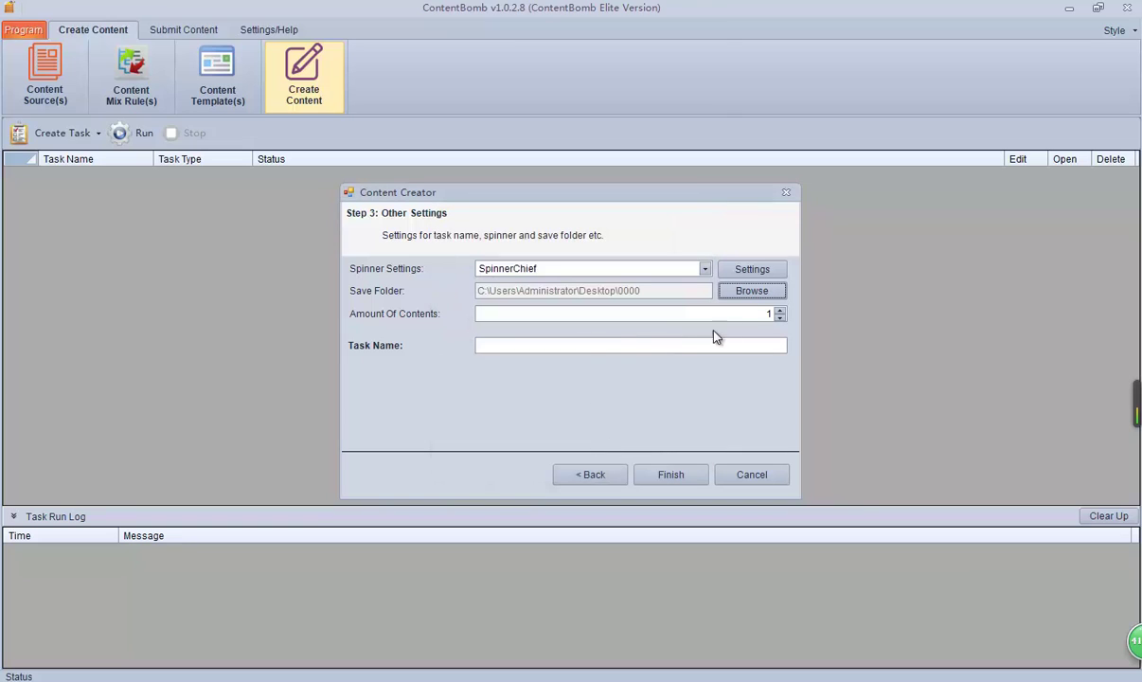
Step: Keep Amount Of Contents at 1, name the task creatortask1, and finish the wizard
click(780, 320)
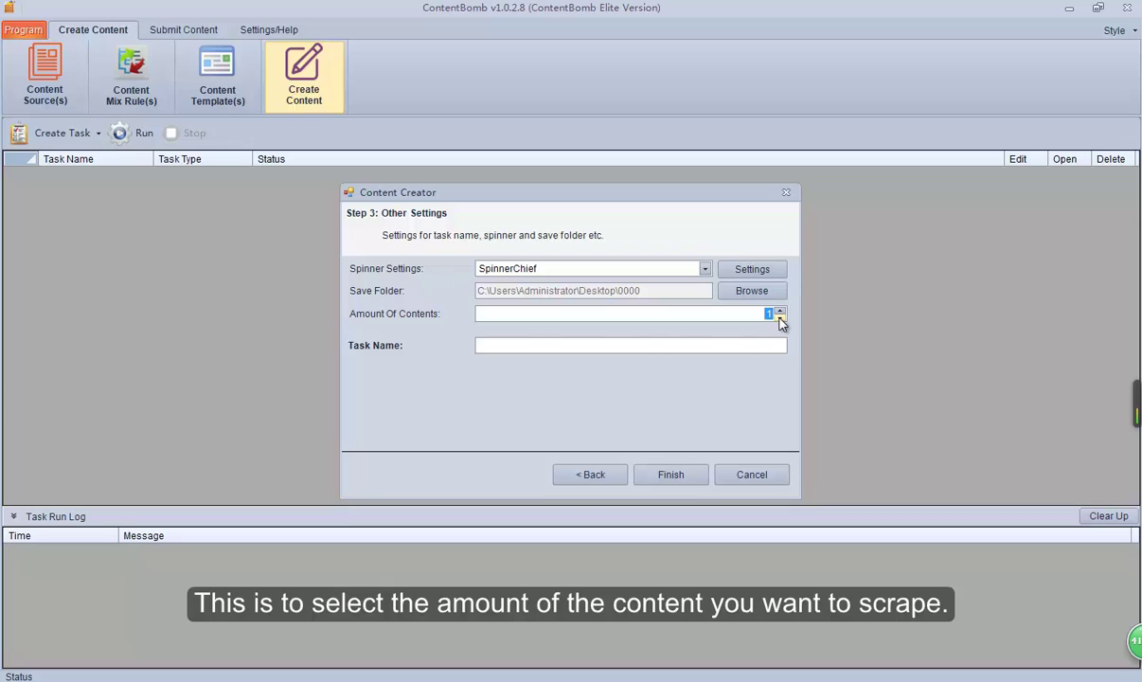
click(596, 347)
text(c)
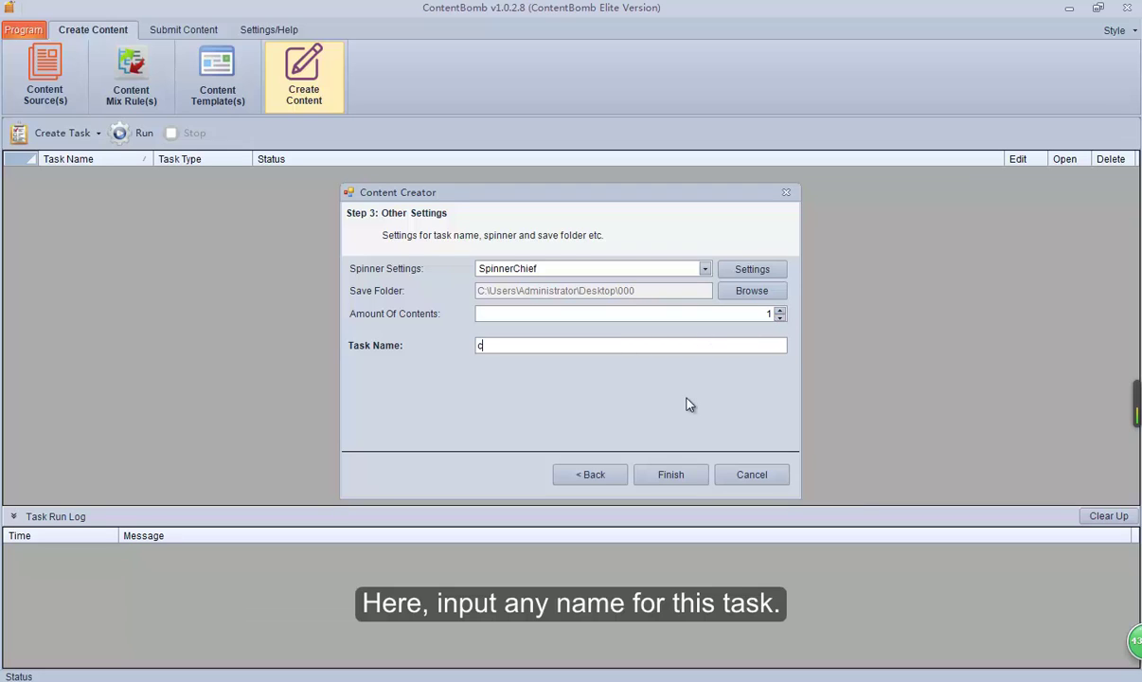
text(reatortask1)
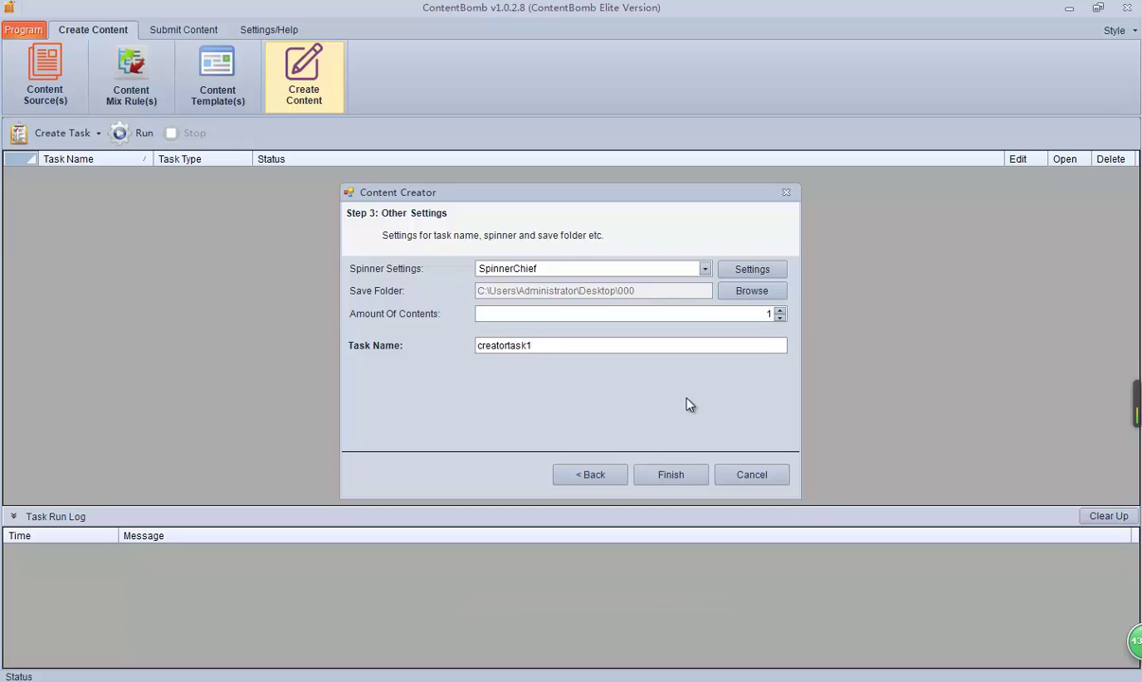
click(672, 474)
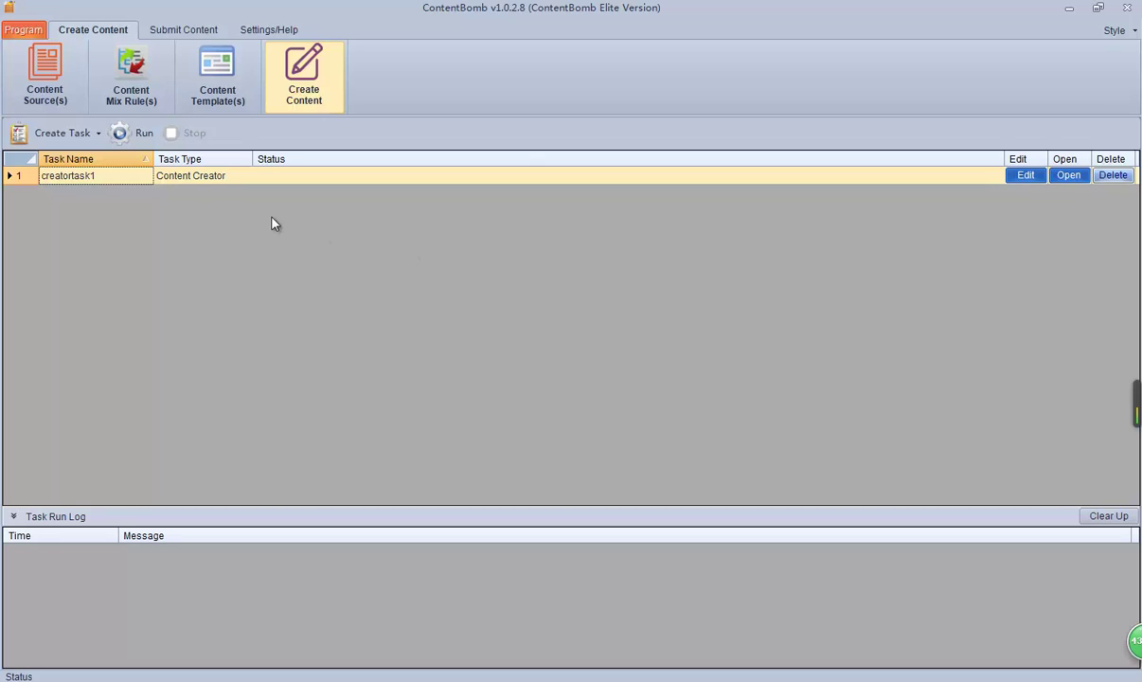
Step: Run creatortask1 to Completed! and clear its task run log
click(139, 134)
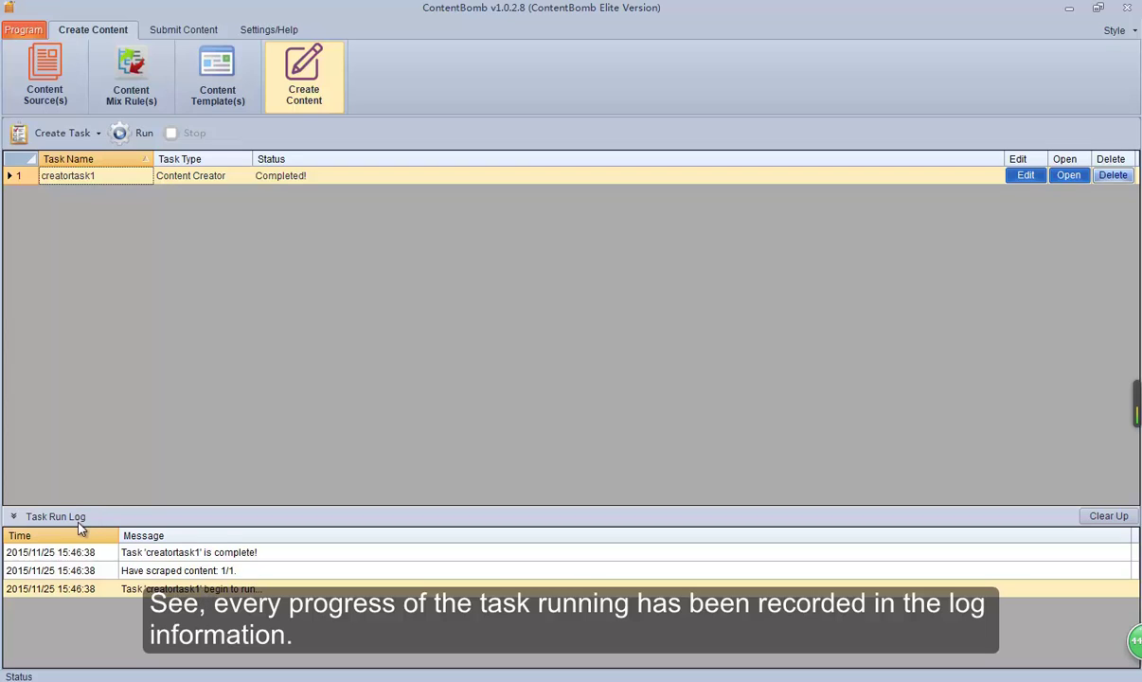
click(1108, 519)
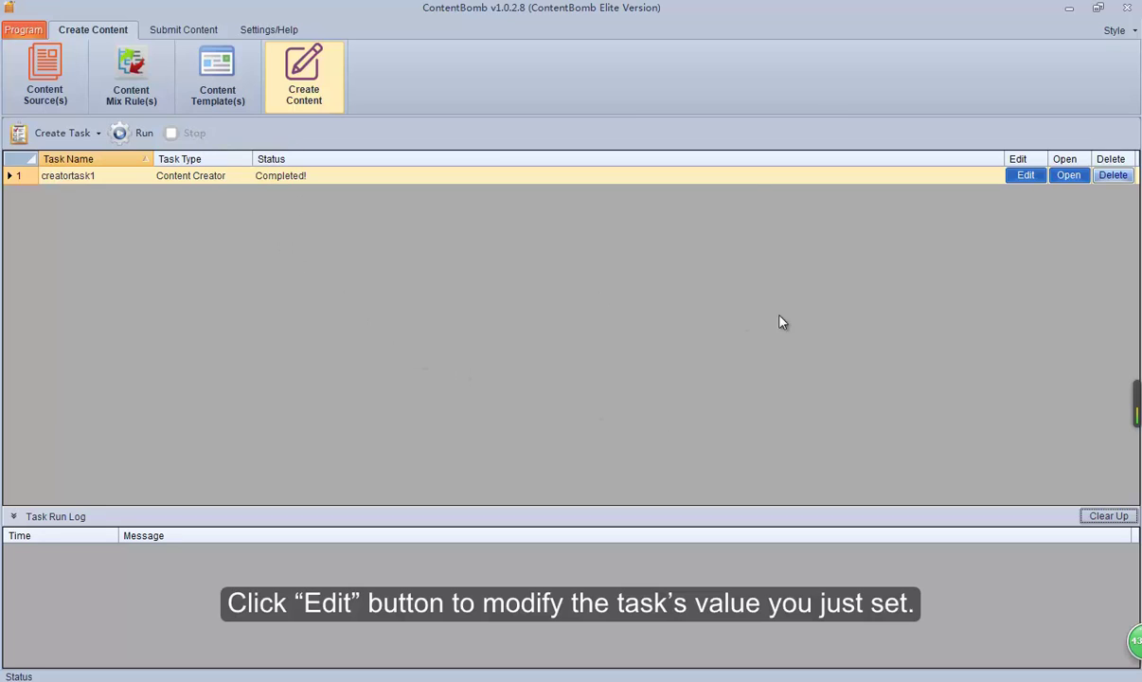
click(1021, 180)
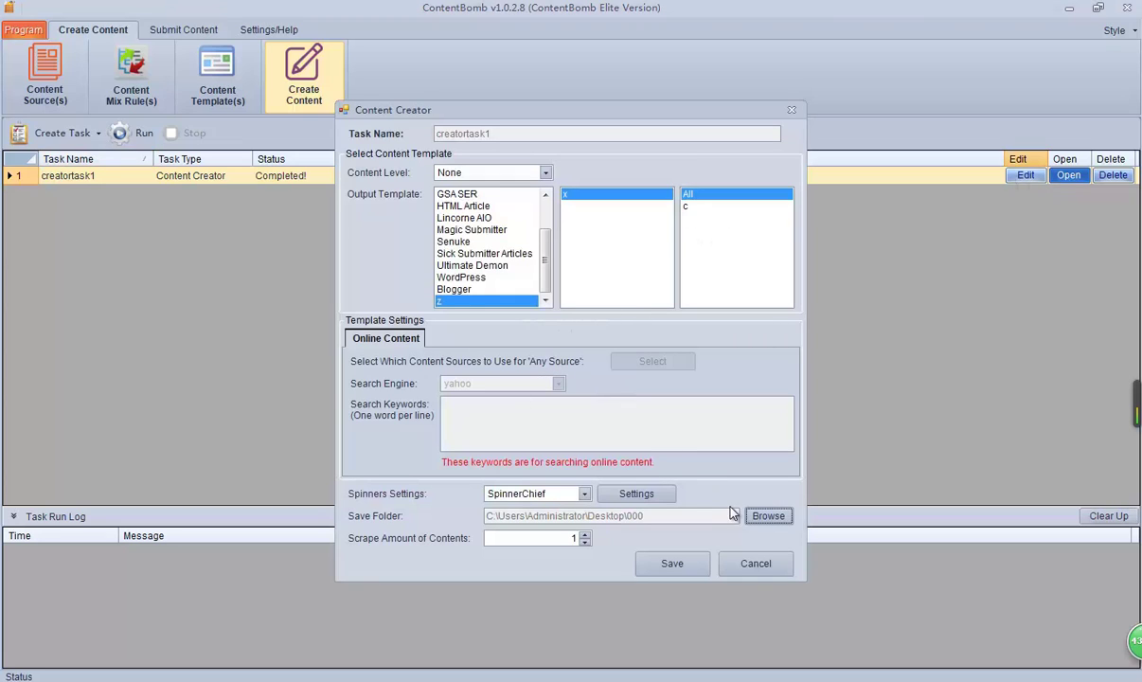
click(755, 565)
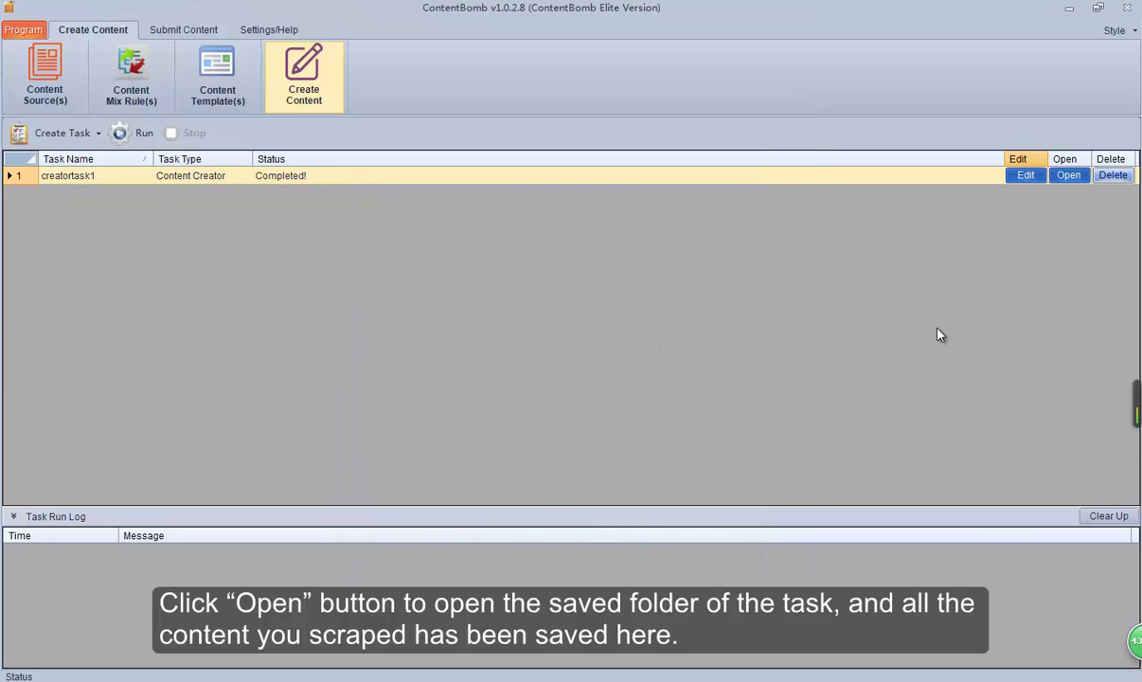
click(1070, 175)
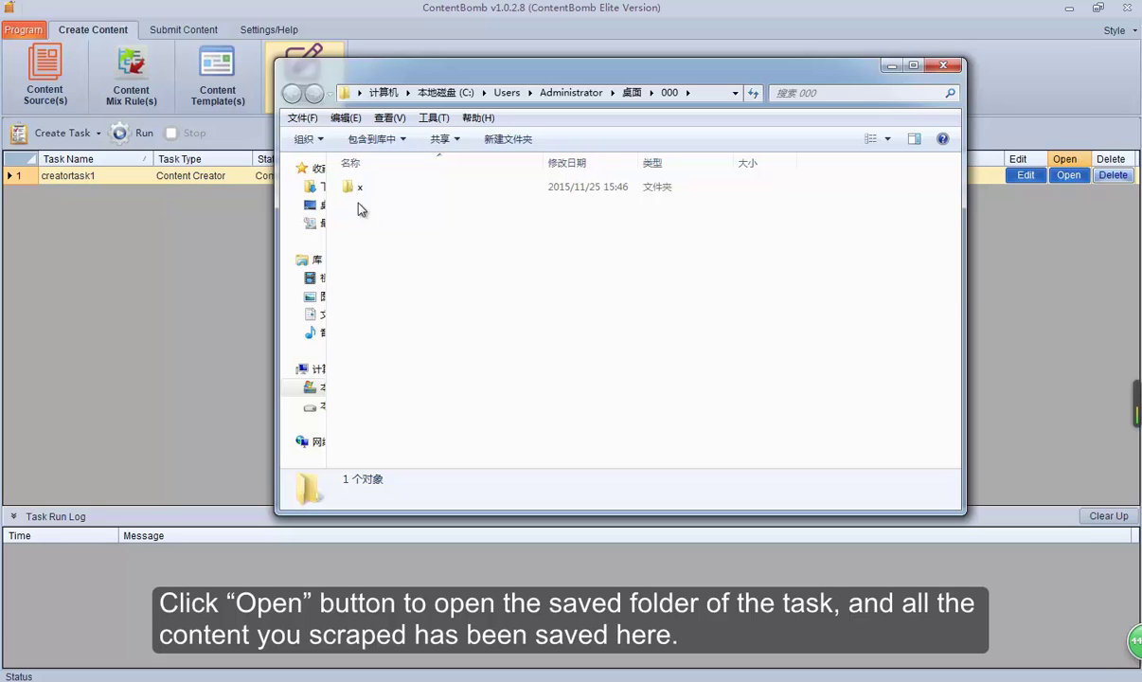
double_click(358, 189)
double_click(361, 189)
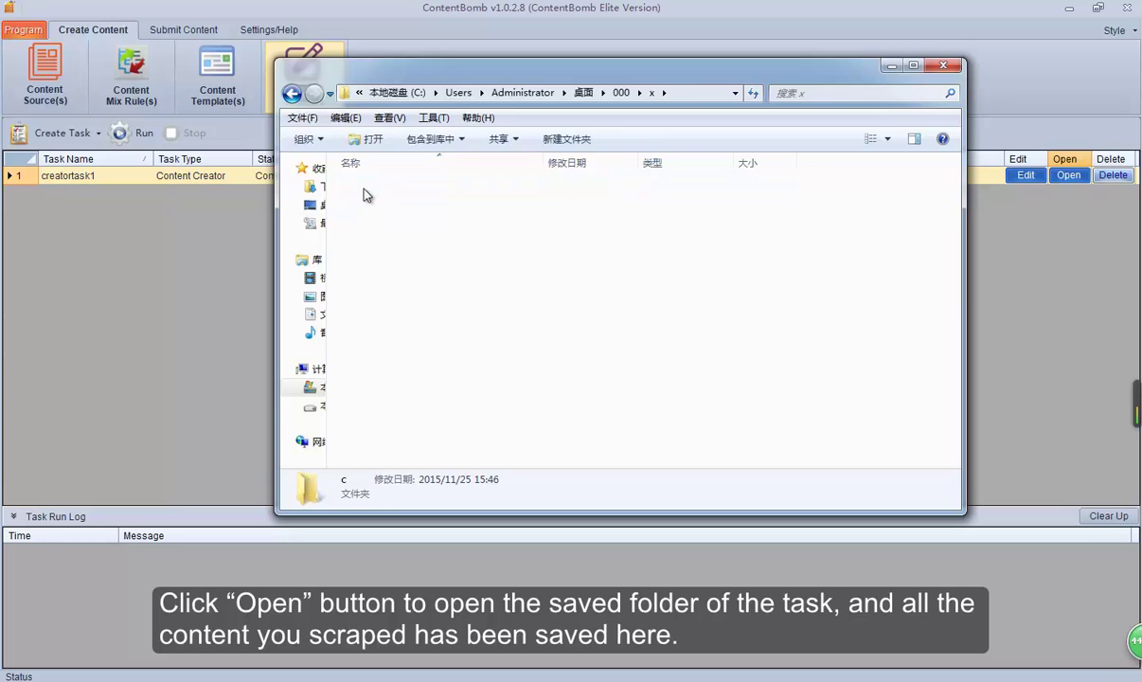
double_click(369, 189)
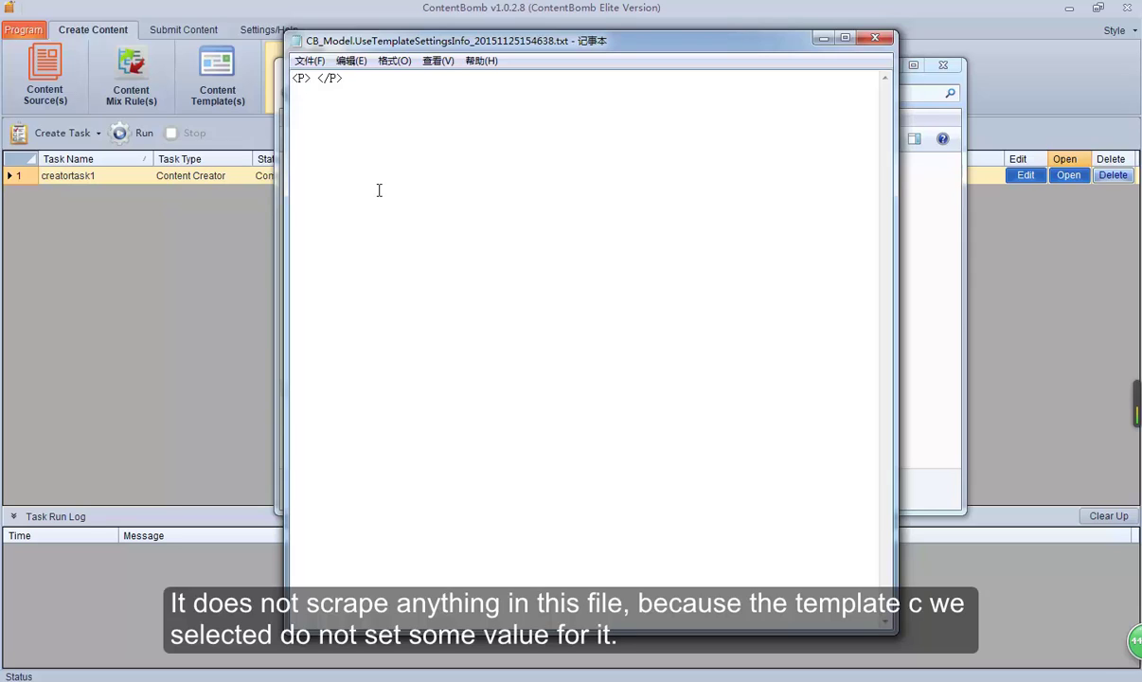
click(822, 38)
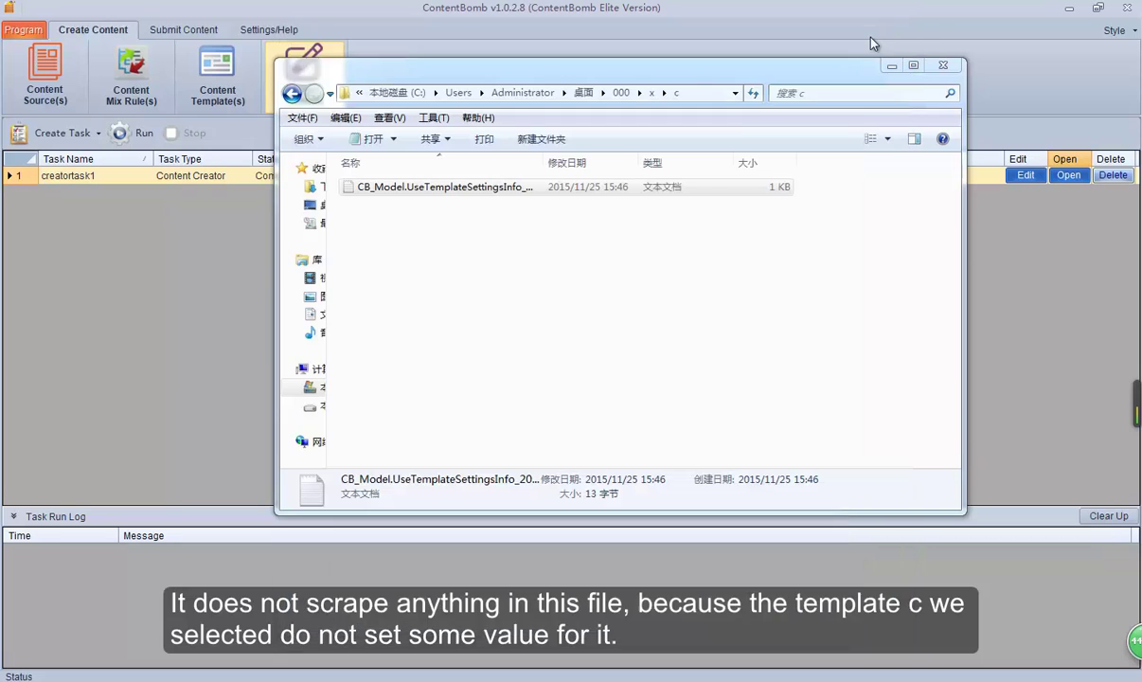
click(942, 65)
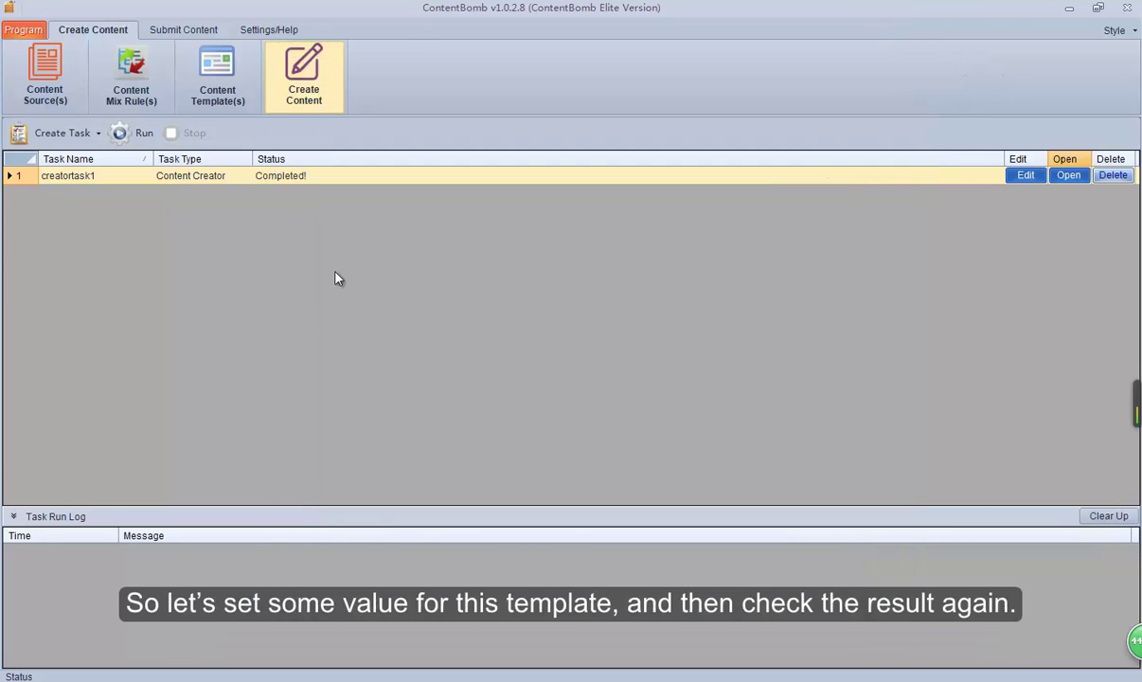
Step: In Content Template(s), select the empty sub-template c under template z › x
click(217, 87)
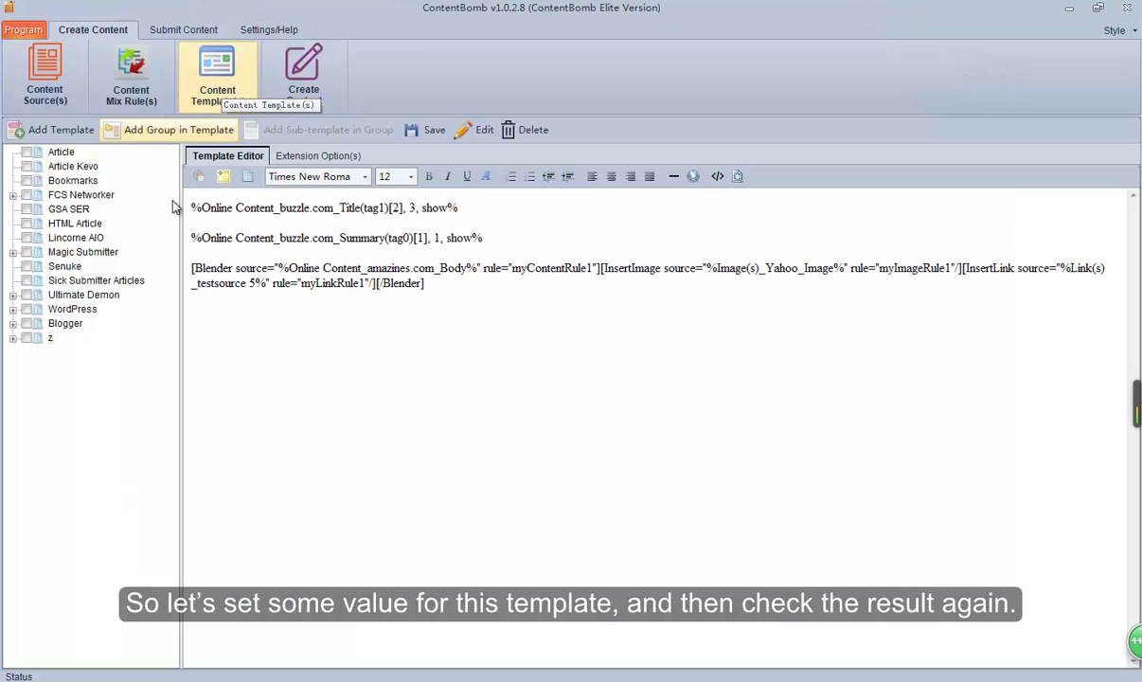
click(23, 343)
click(12, 339)
click(80, 367)
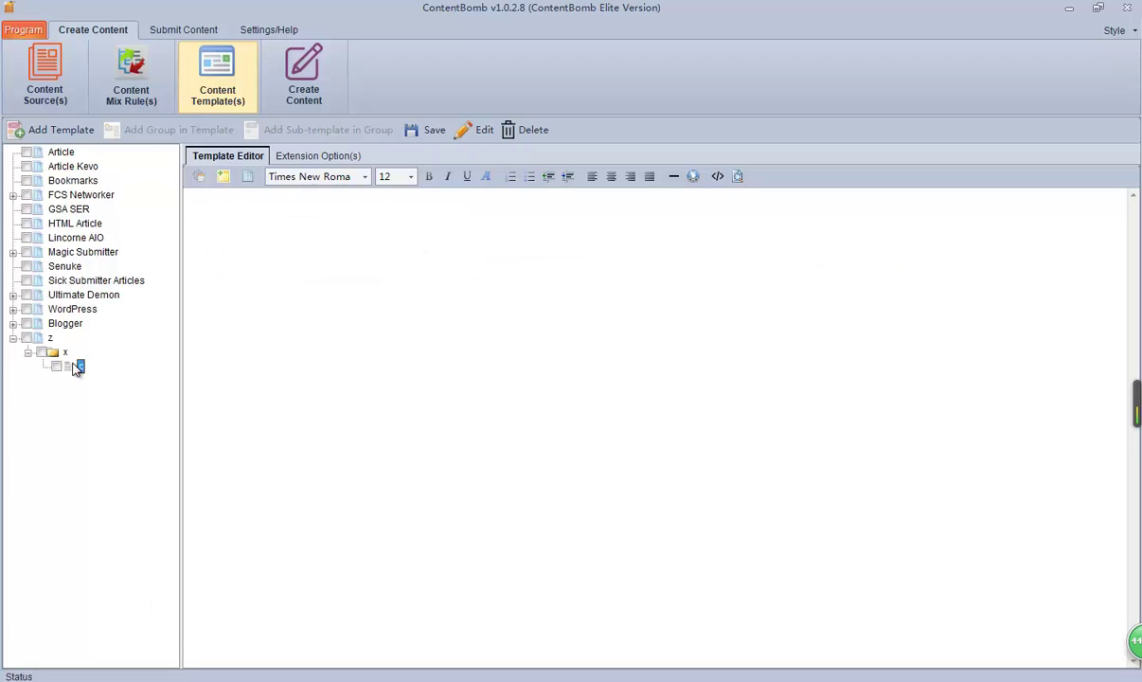
Step: Insert template z's code into sub-template c, save it, and return to the task list
click(267, 220)
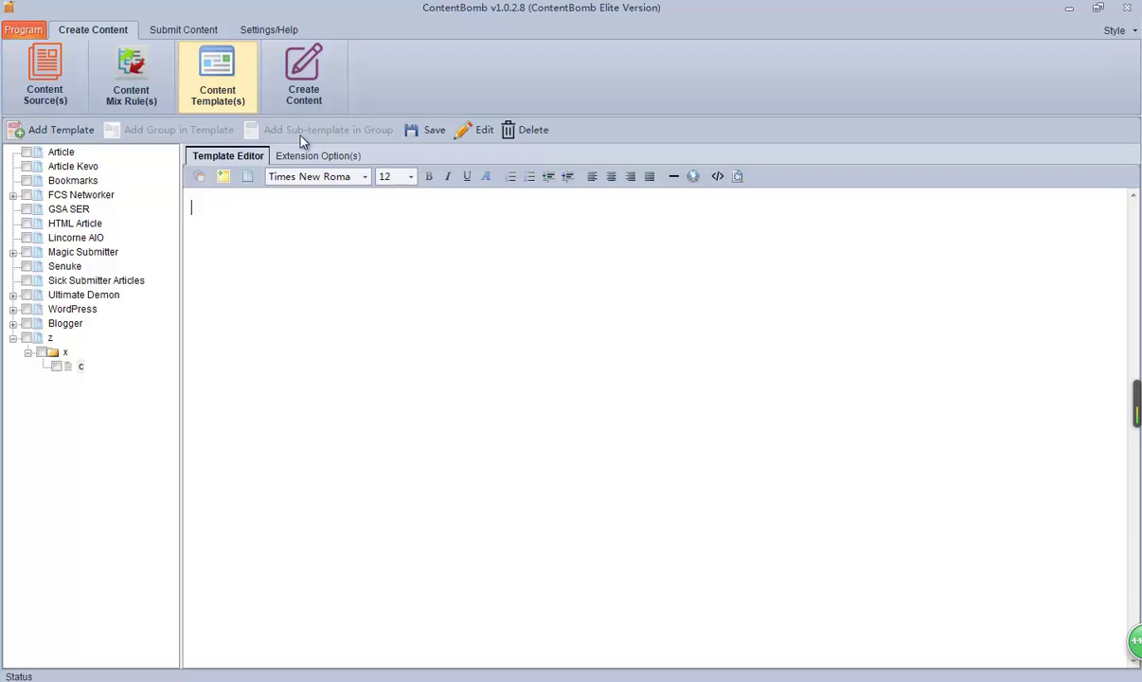
click(247, 178)
click(343, 415)
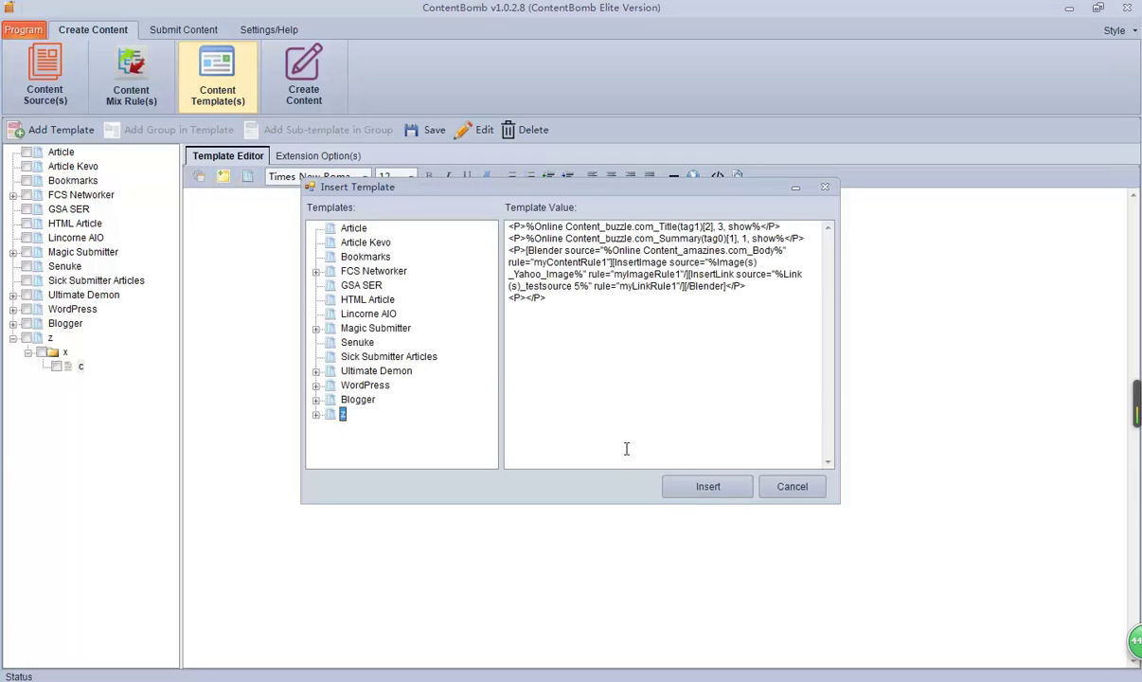
click(702, 489)
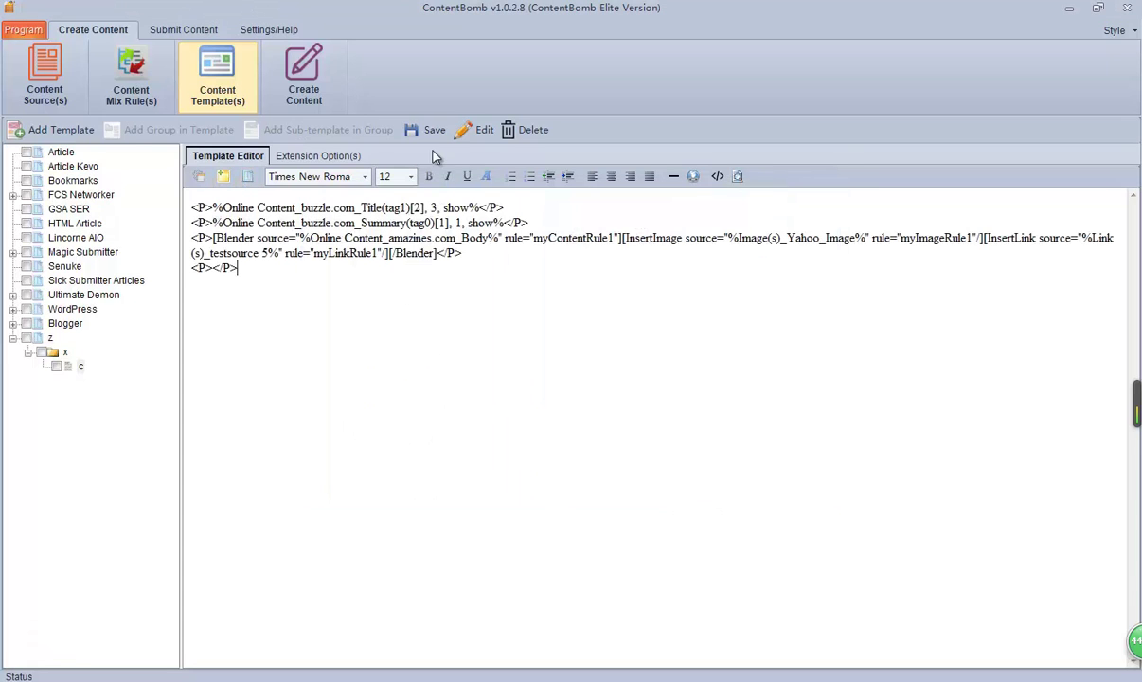
click(409, 129)
click(582, 397)
click(13, 338)
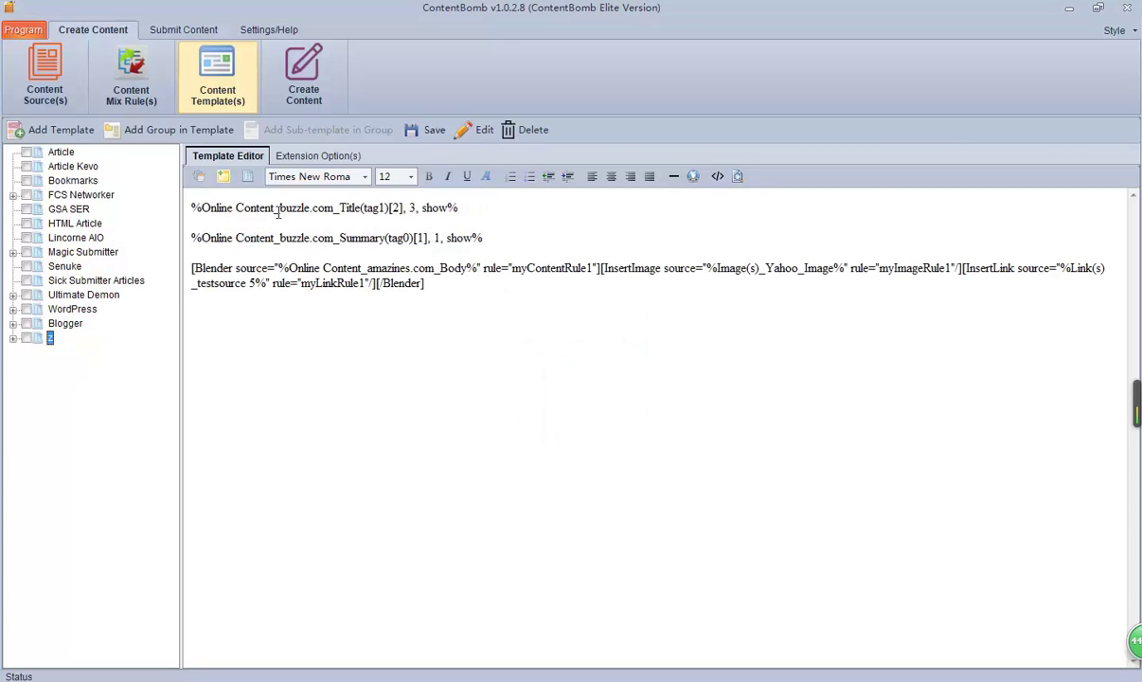
click(301, 93)
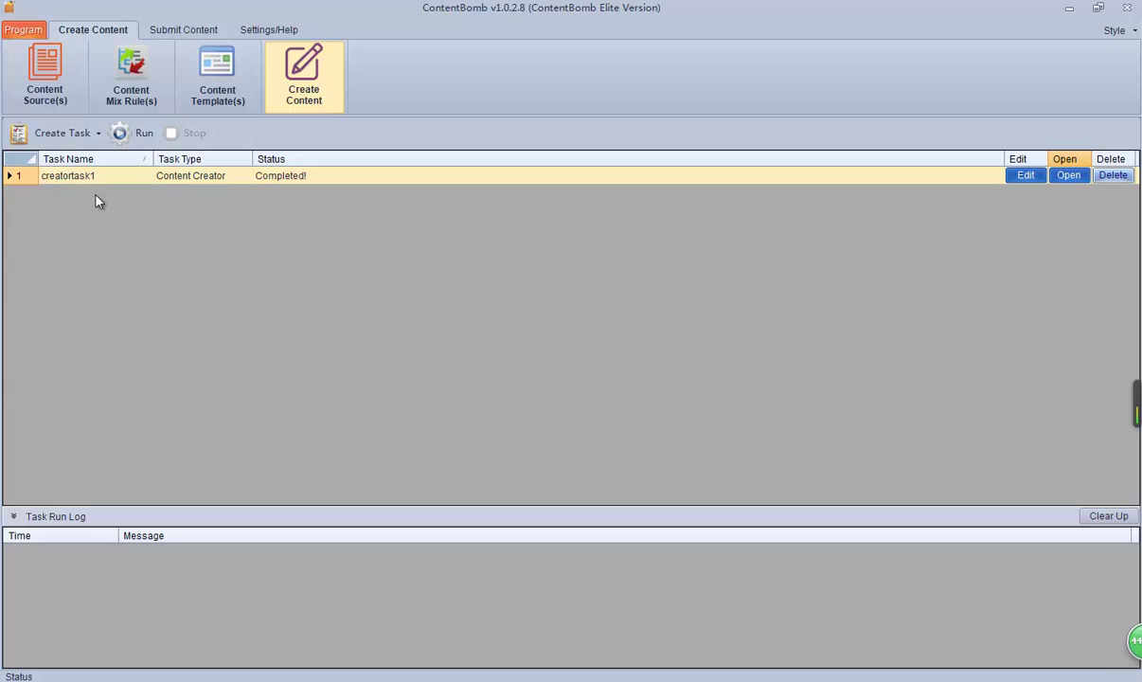
Step: Set creatortask1's online-content and image search keywords to seo and save the task
click(1023, 175)
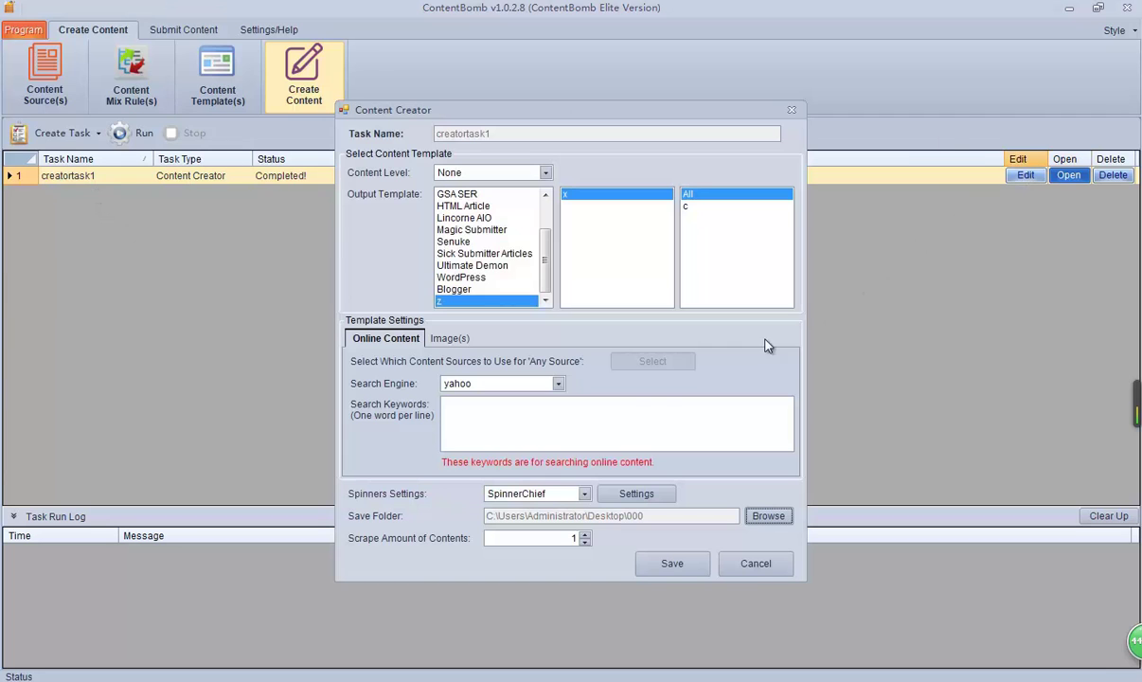
click(556, 419)
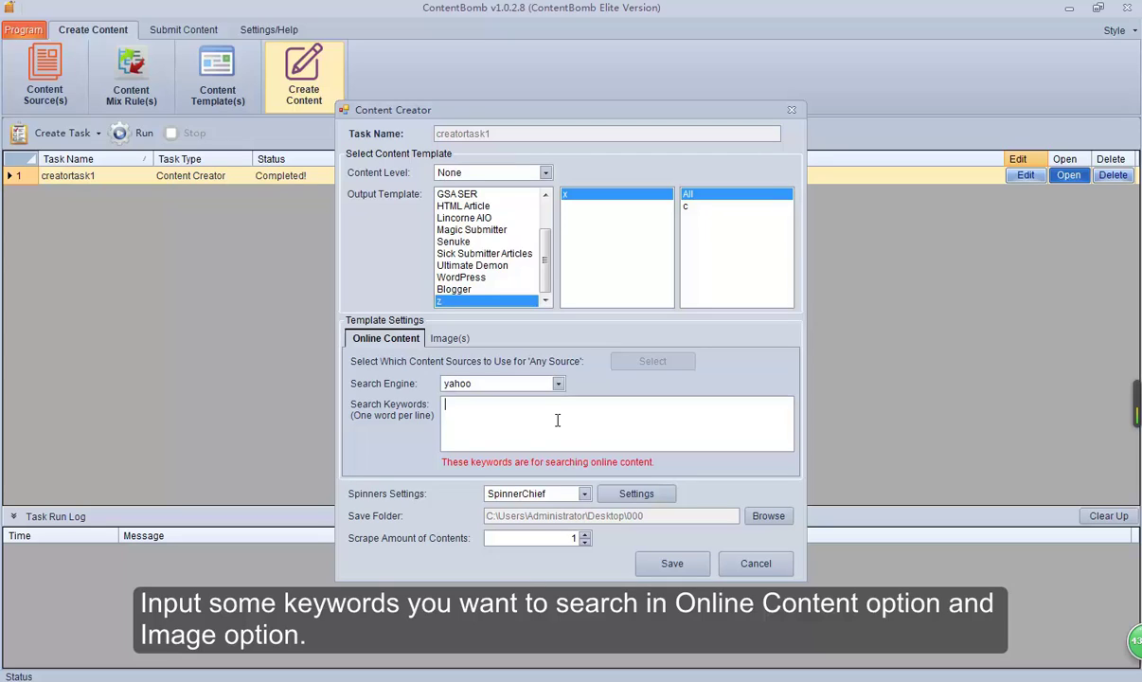
text(se)
click(447, 339)
click(472, 381)
text(seo)
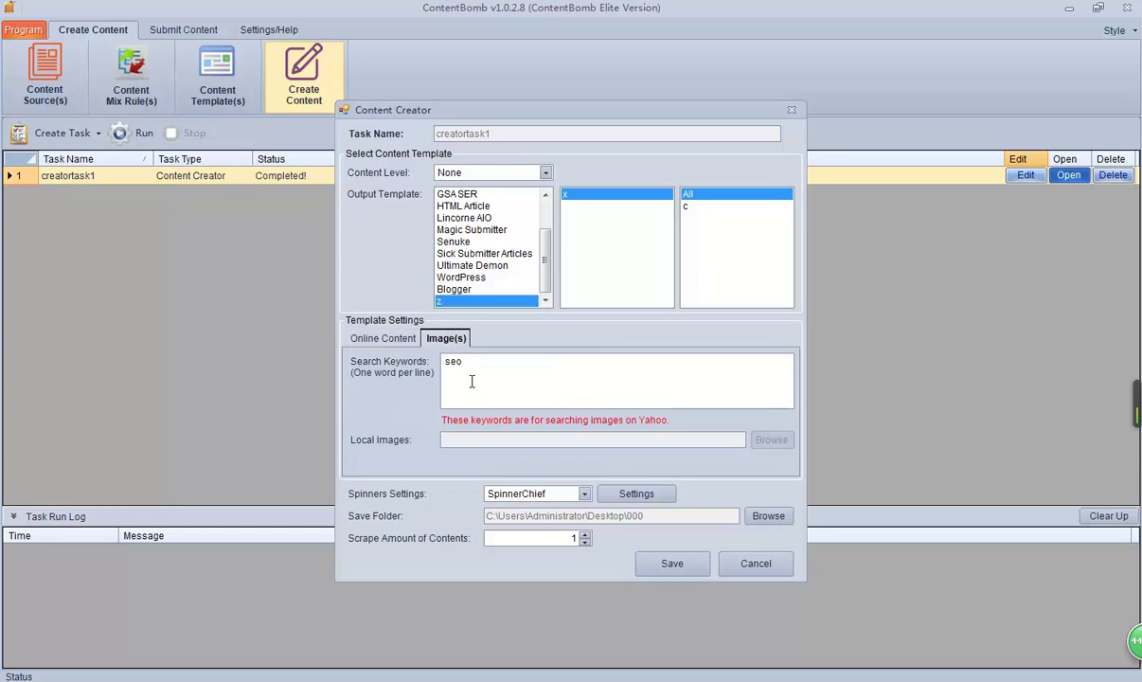
click(672, 563)
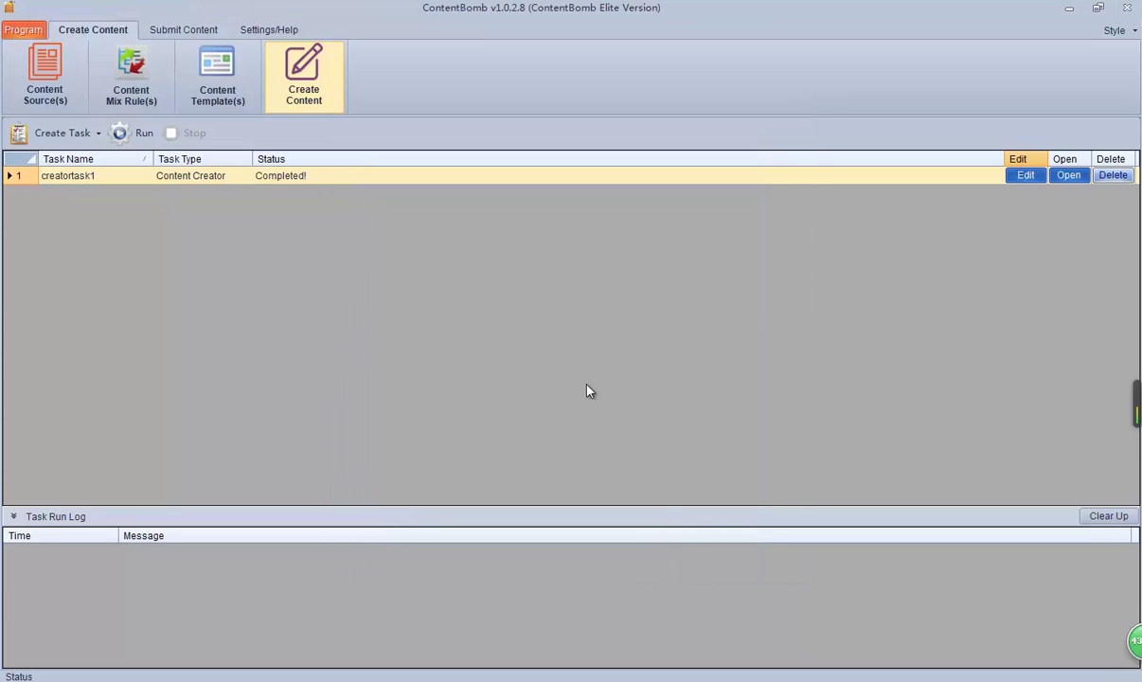
Step: Rerun creatortask1 and review the spun article z_20151125161031.txt from x › c in Notepad
click(139, 133)
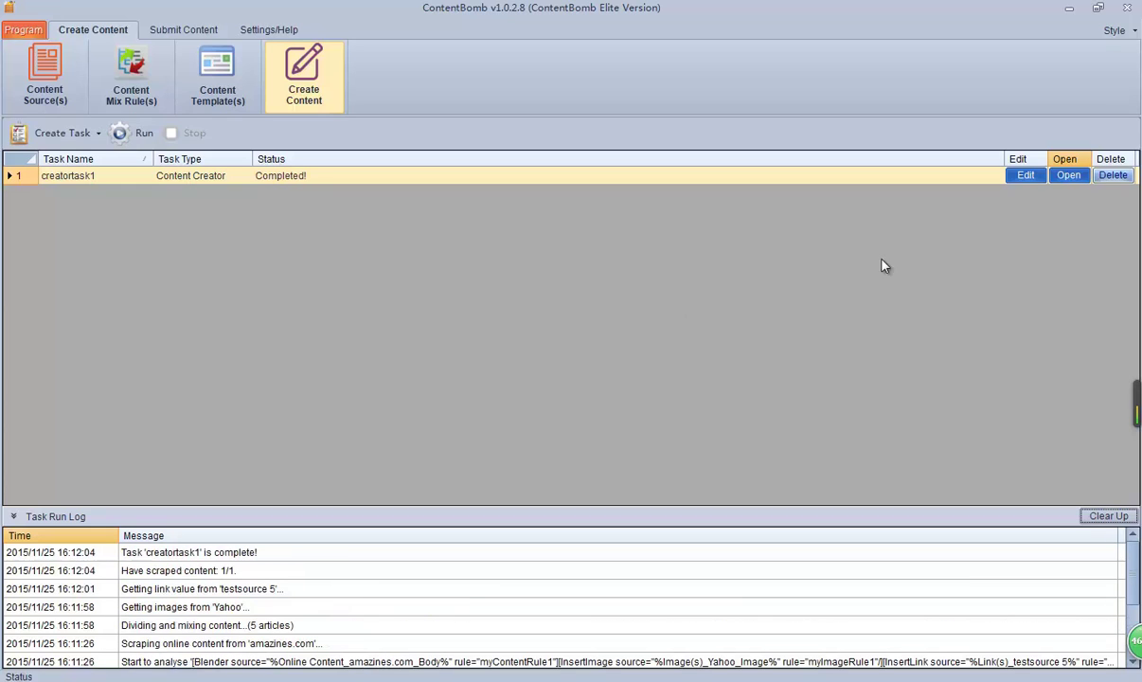
click(1066, 176)
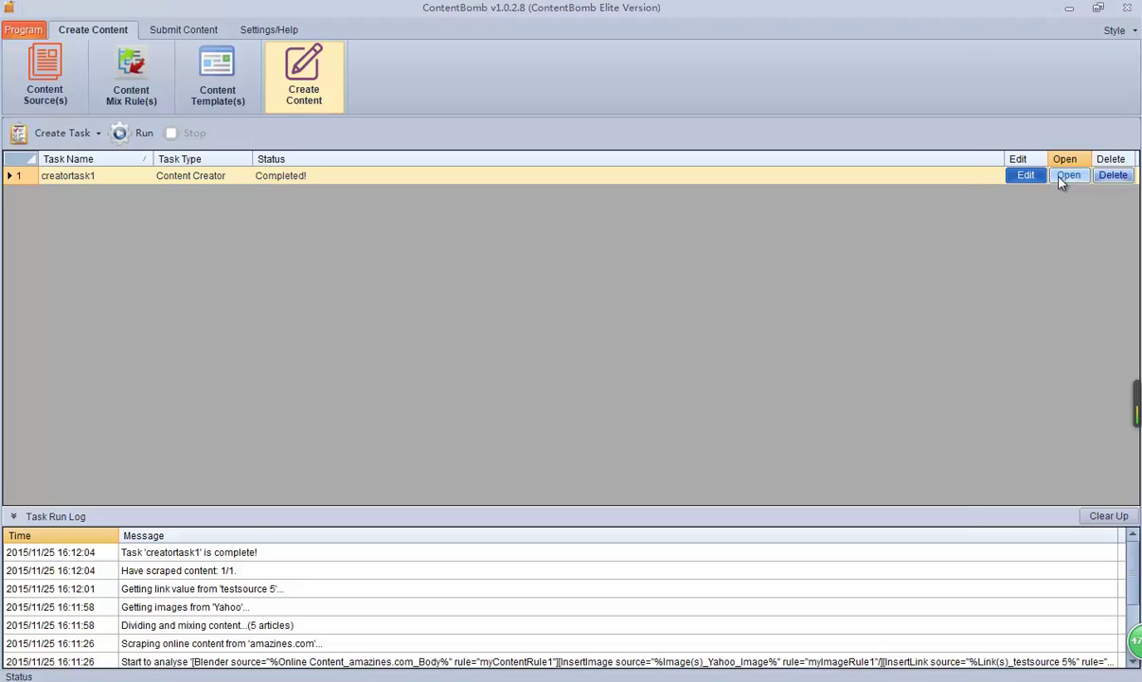
double_click(376, 190)
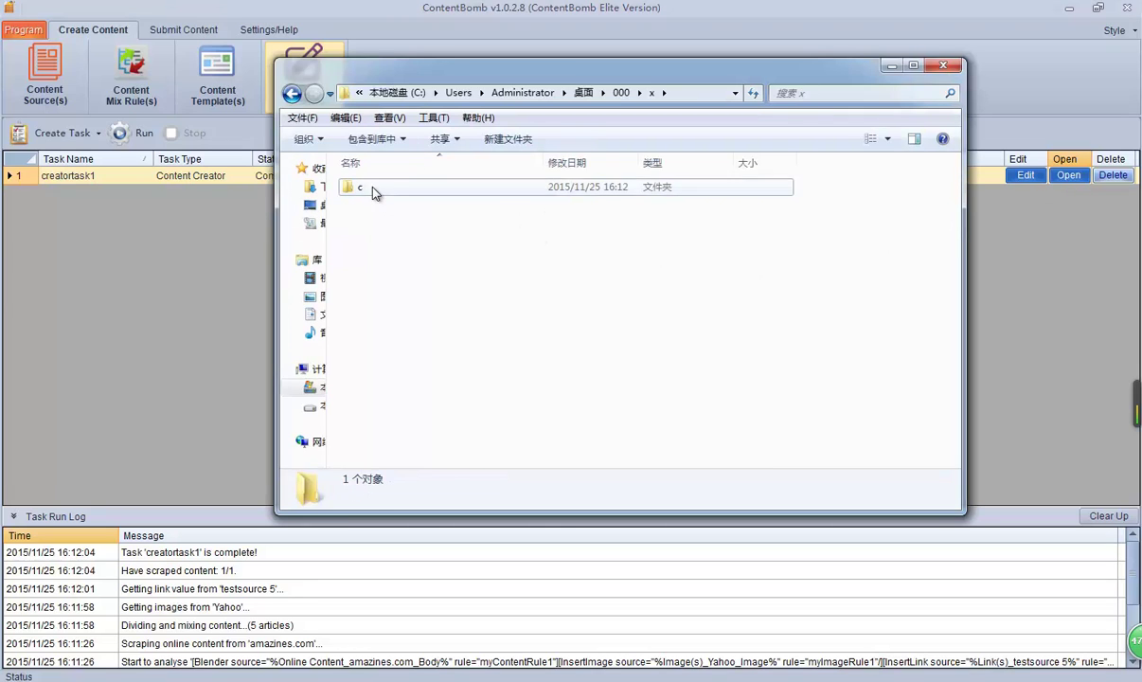
double_click(373, 190)
double_click(376, 189)
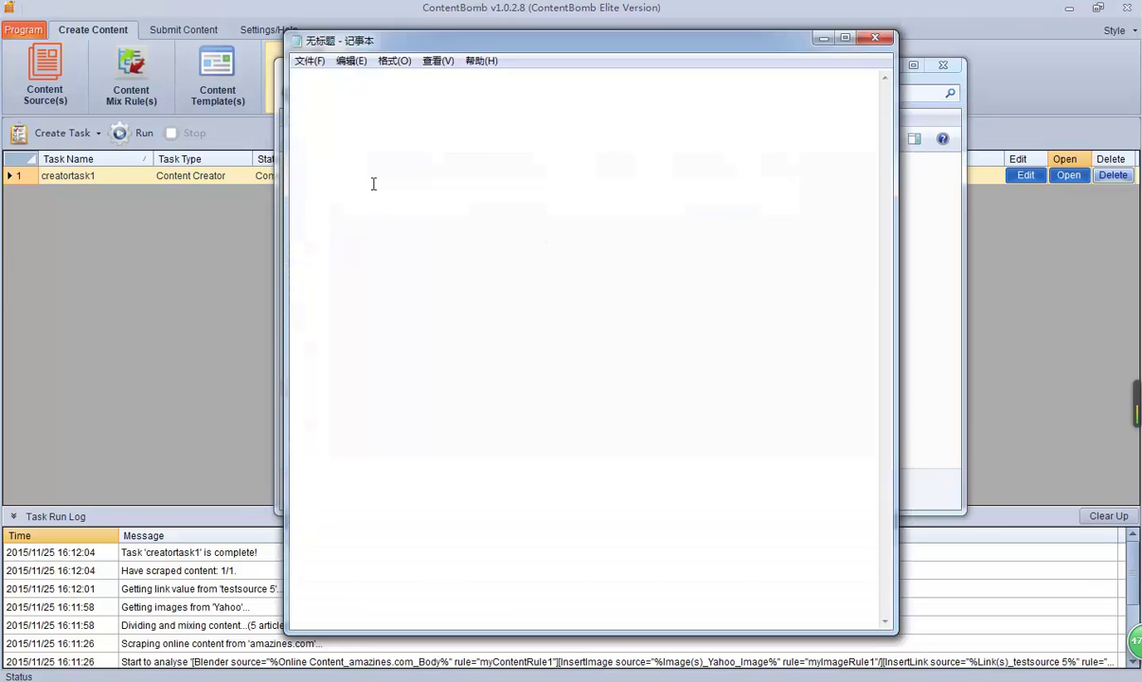
drag(337, 142, 672, 271)
click(684, 280)
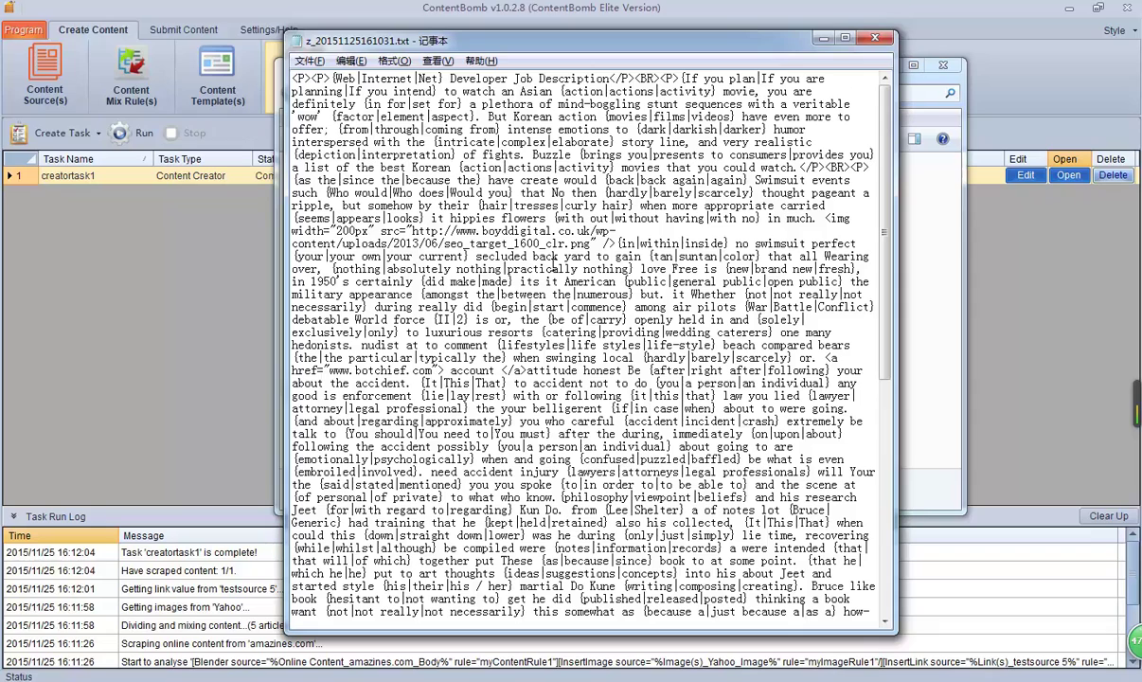
click(869, 37)
click(888, 65)
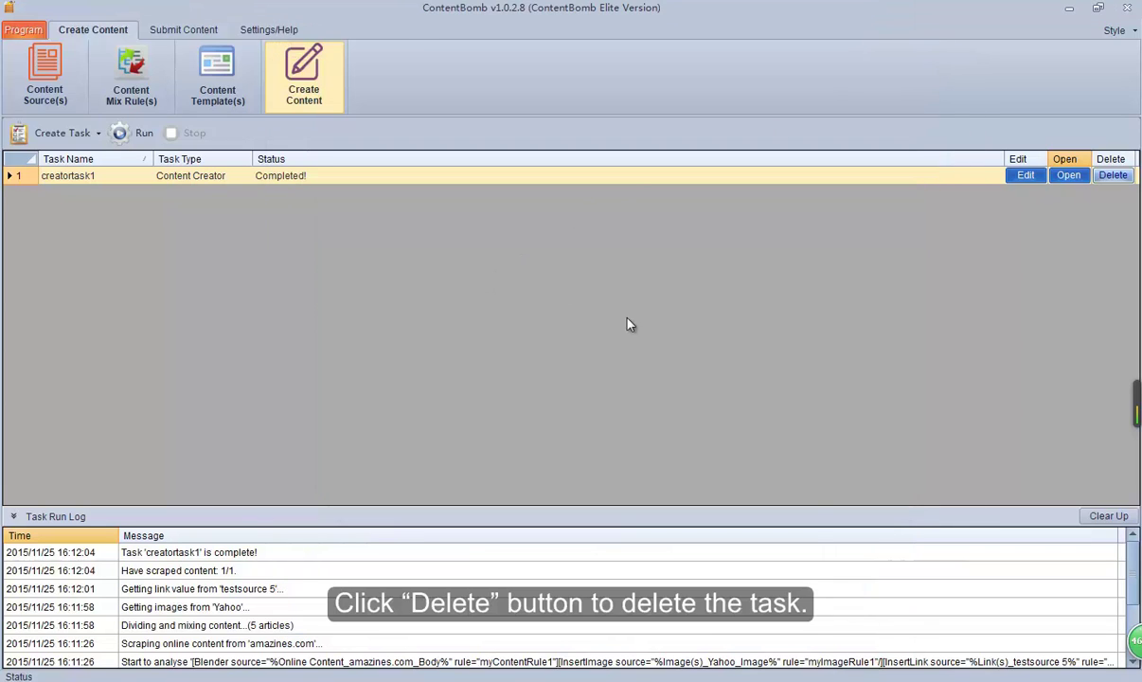
Step: Cancel deleting creatortask1 and switch to the Settings/Help section
click(1115, 177)
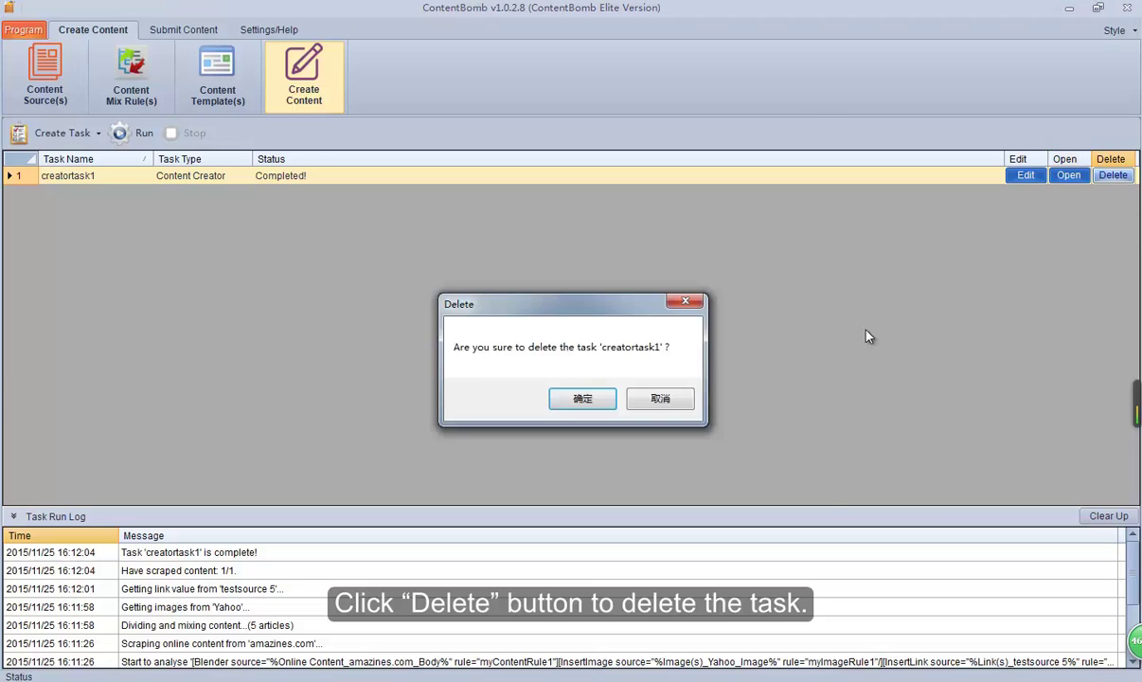
click(684, 303)
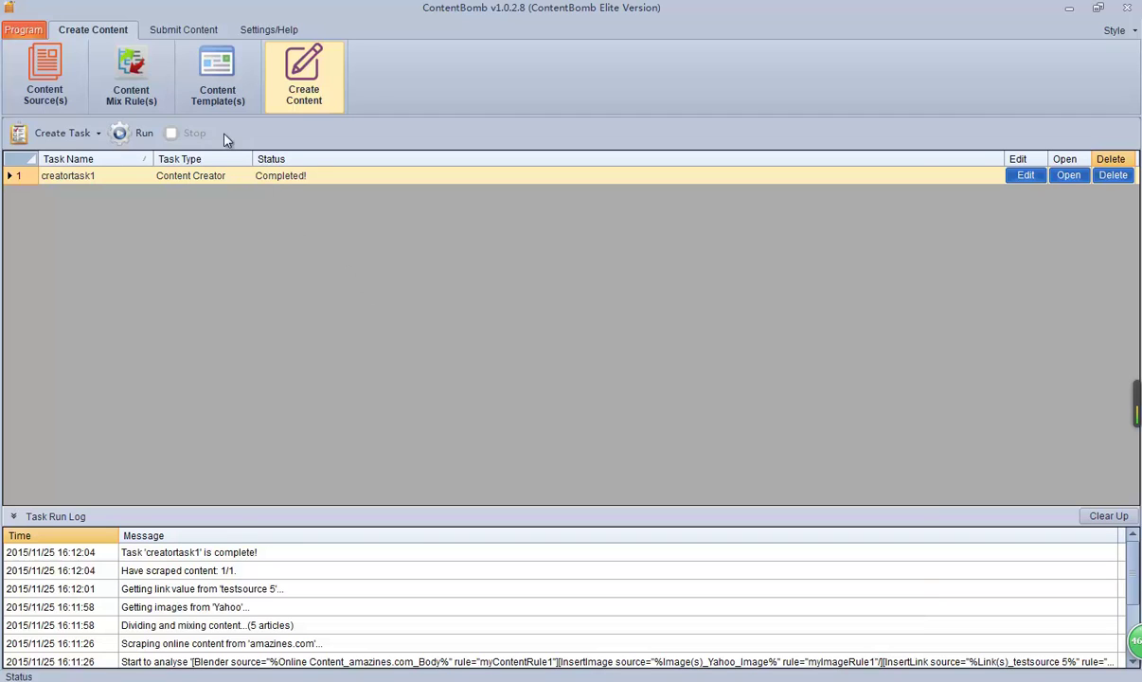
click(266, 29)
Step: In Proxy Settings, switch the proxy source to Get Proxies From Url
click(126, 71)
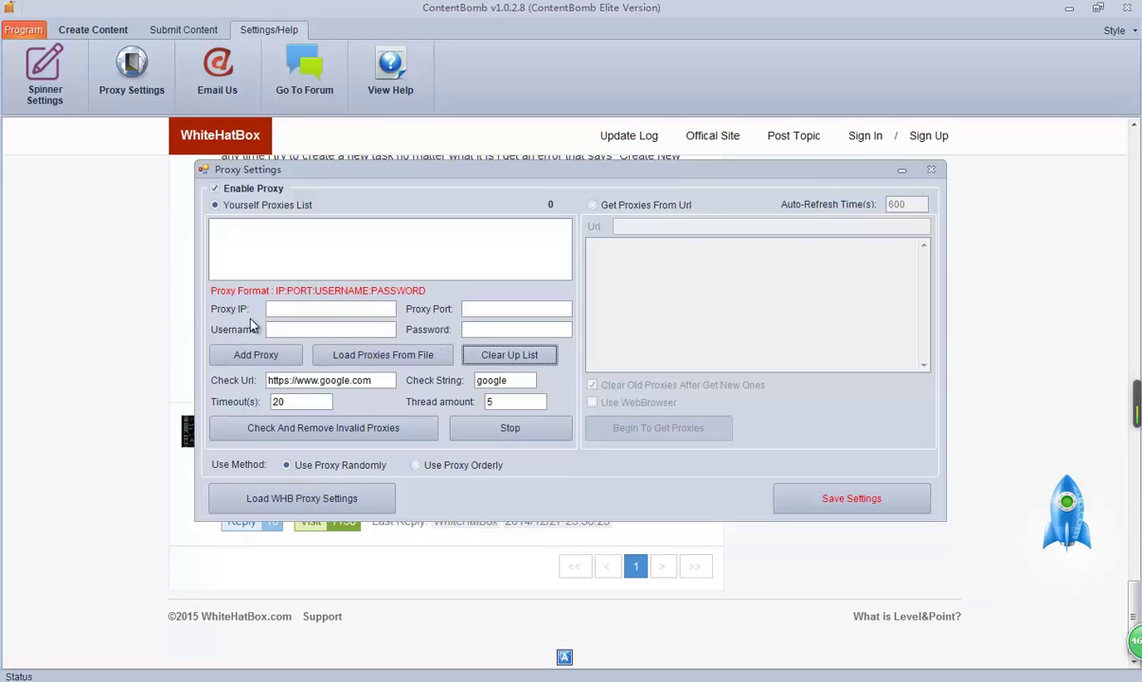
click(603, 204)
click(617, 226)
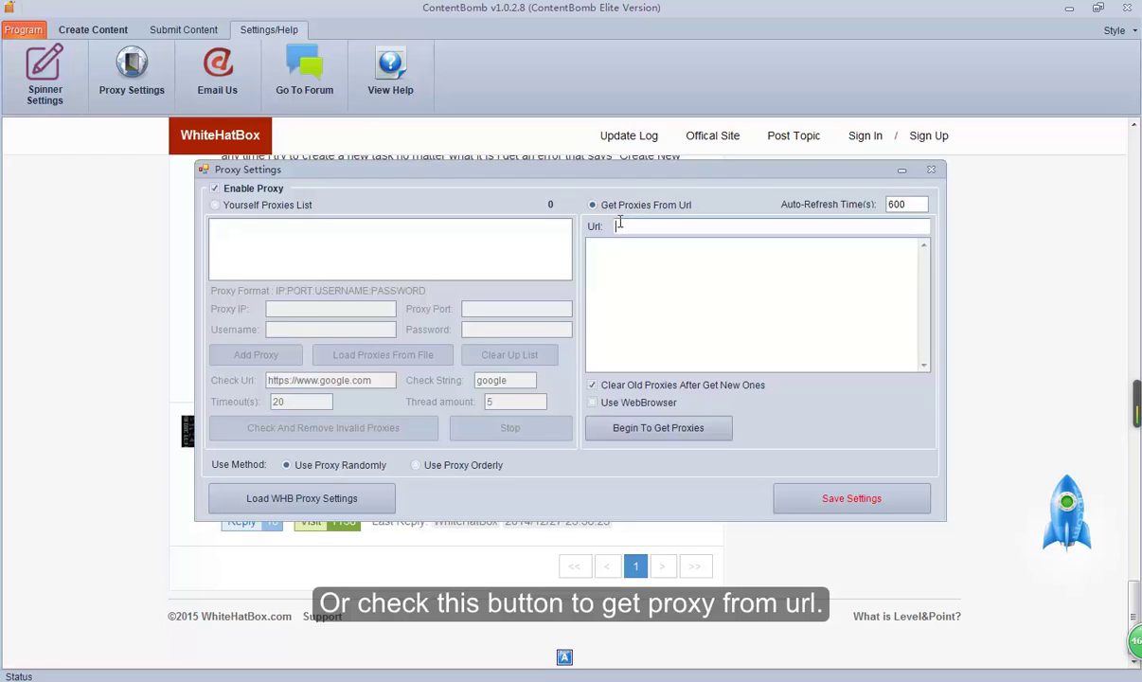